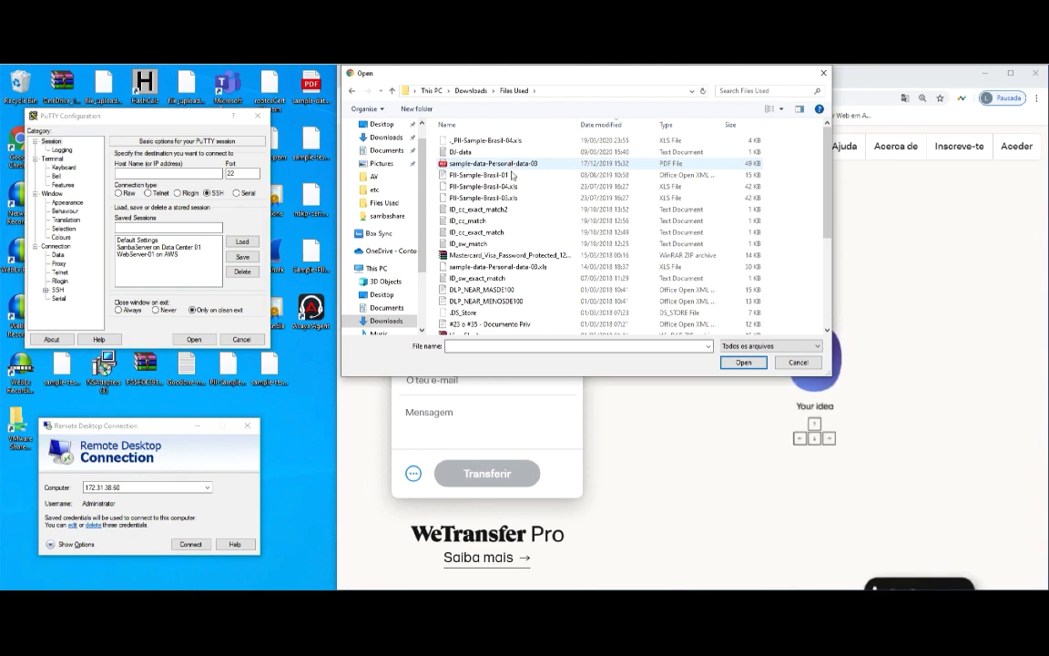
Attach PII-Sample-Brasil-01.docx and enter sender and recipient e-mails plus the message 'SEgue arquivo com PII'.
click(492, 176)
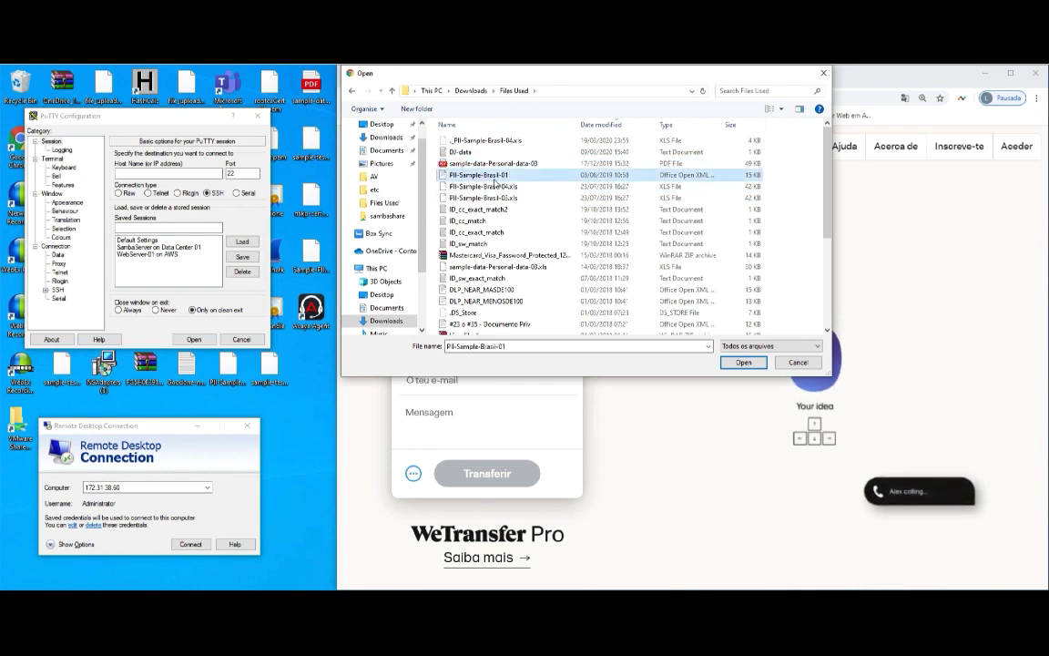
click(743, 362)
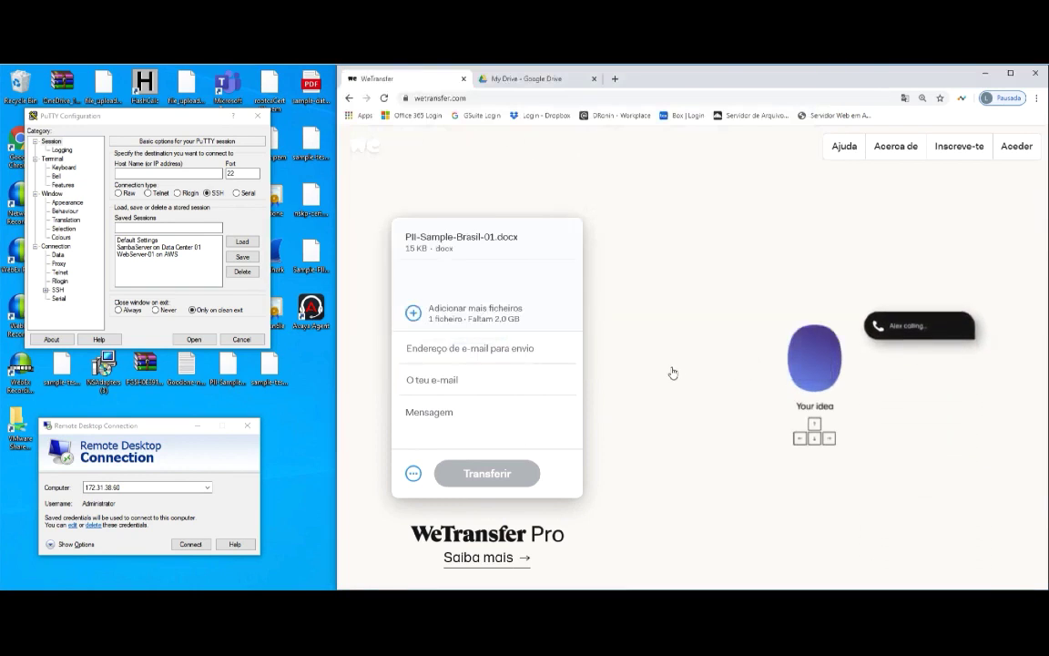
click(465, 390)
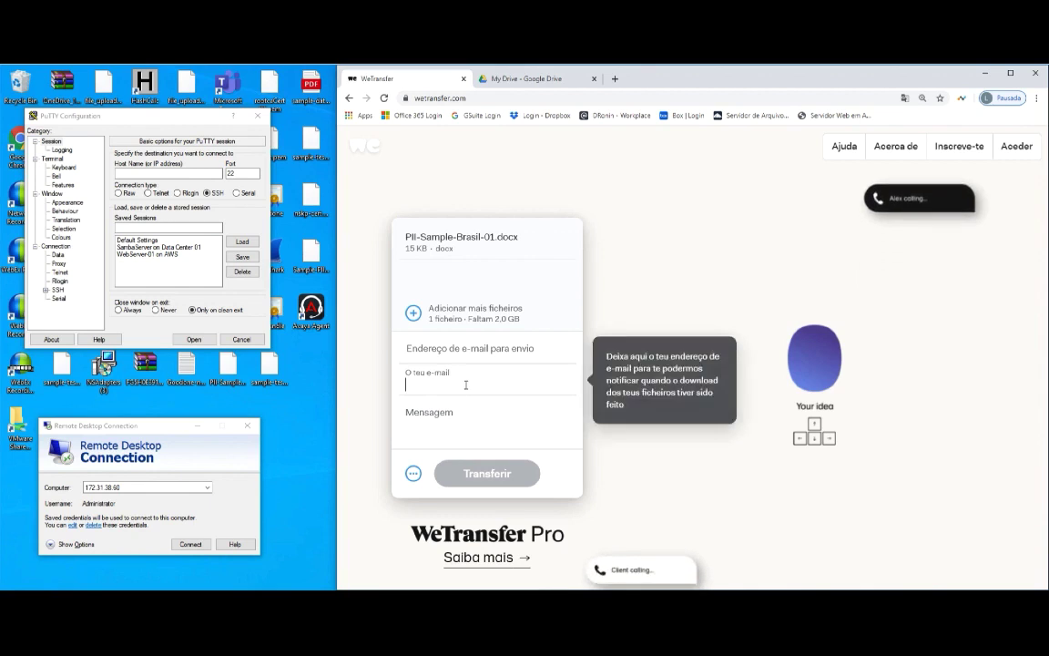
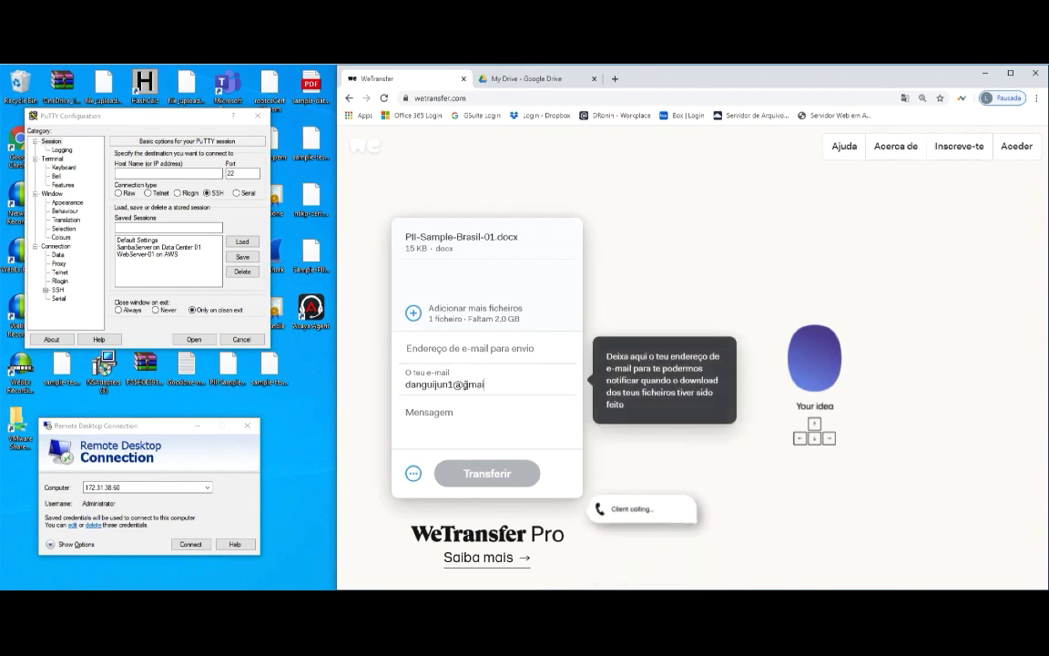
click(452, 347)
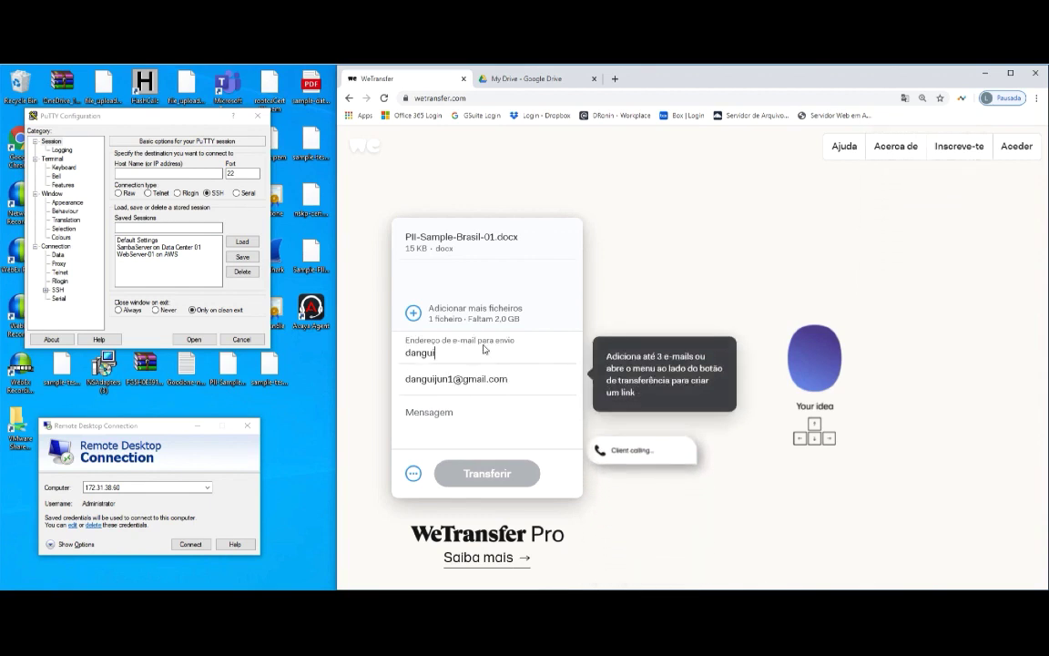
click(496, 417)
text(SEgue arquivo com PII)
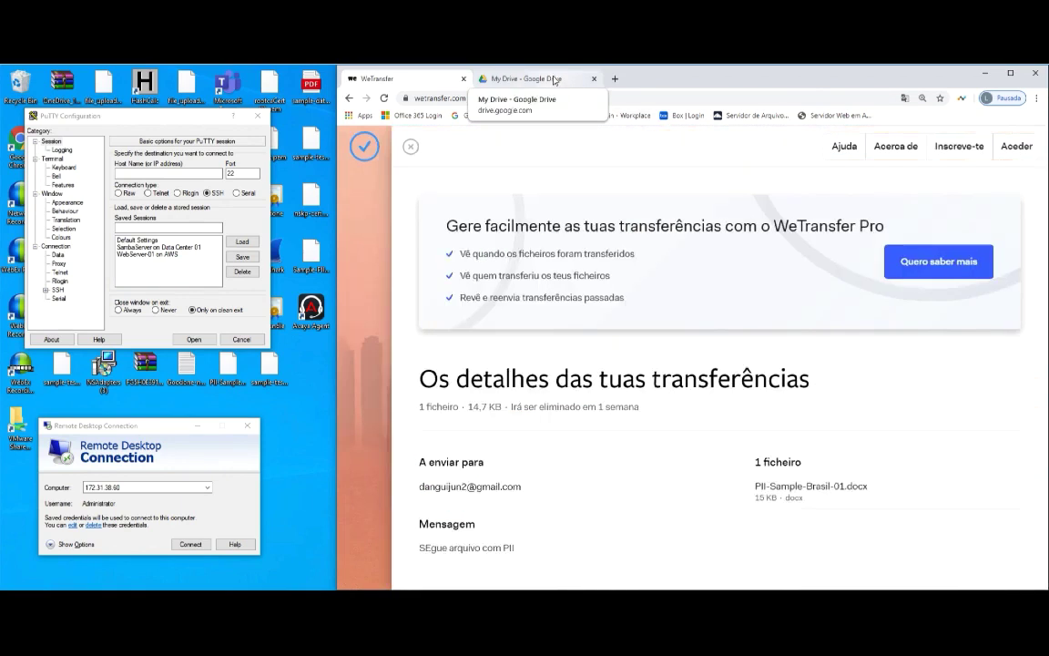
Upload PII-Sample-Brasil-01.docx to My Drive in Google Drive.
click(554, 80)
click(386, 182)
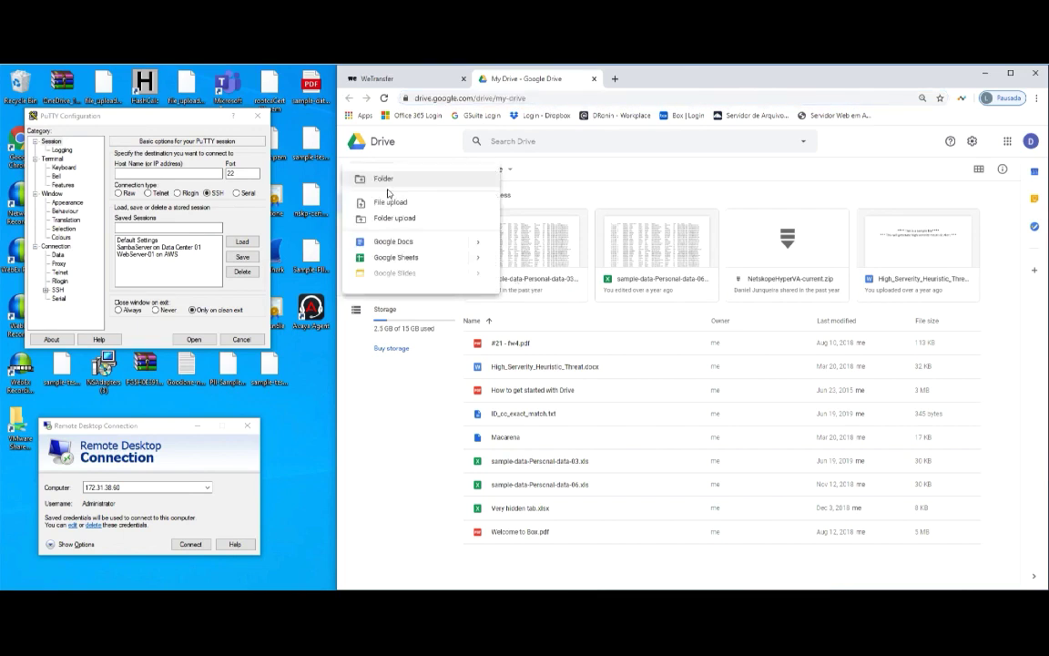
click(393, 202)
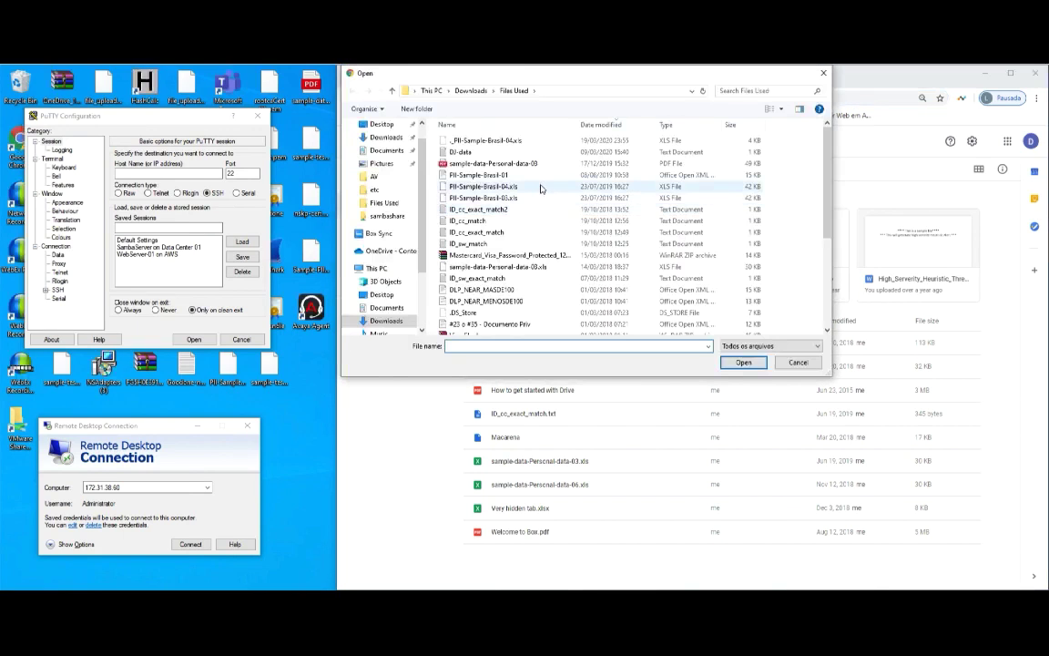
double_click(480, 174)
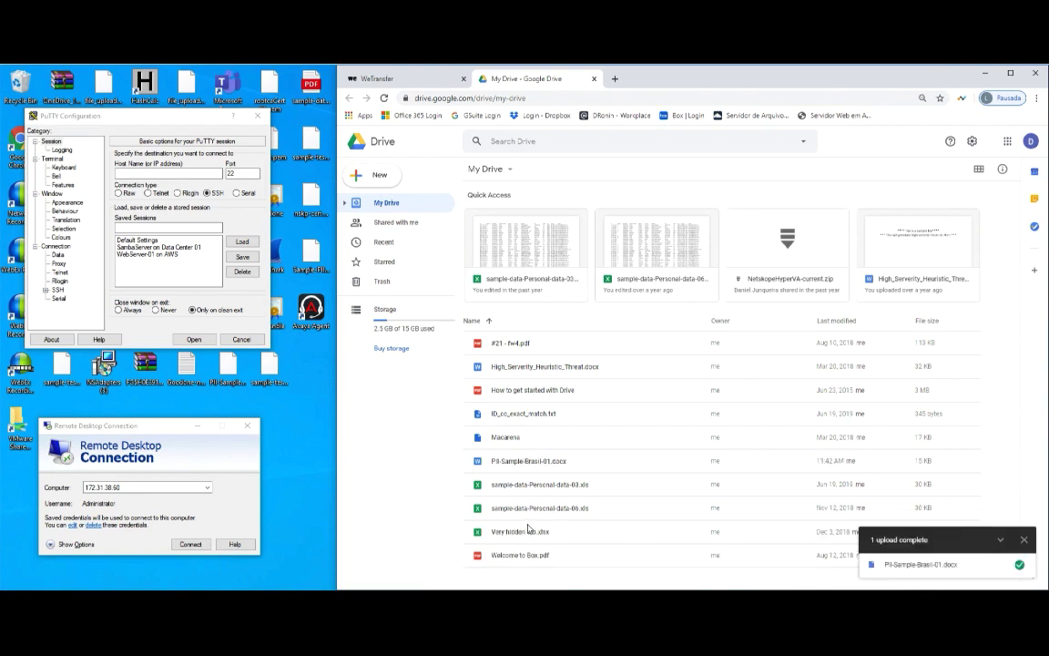
Preview the uploaded document's personal data, then remove it from My Drive and open a new tab.
double_click(533, 464)
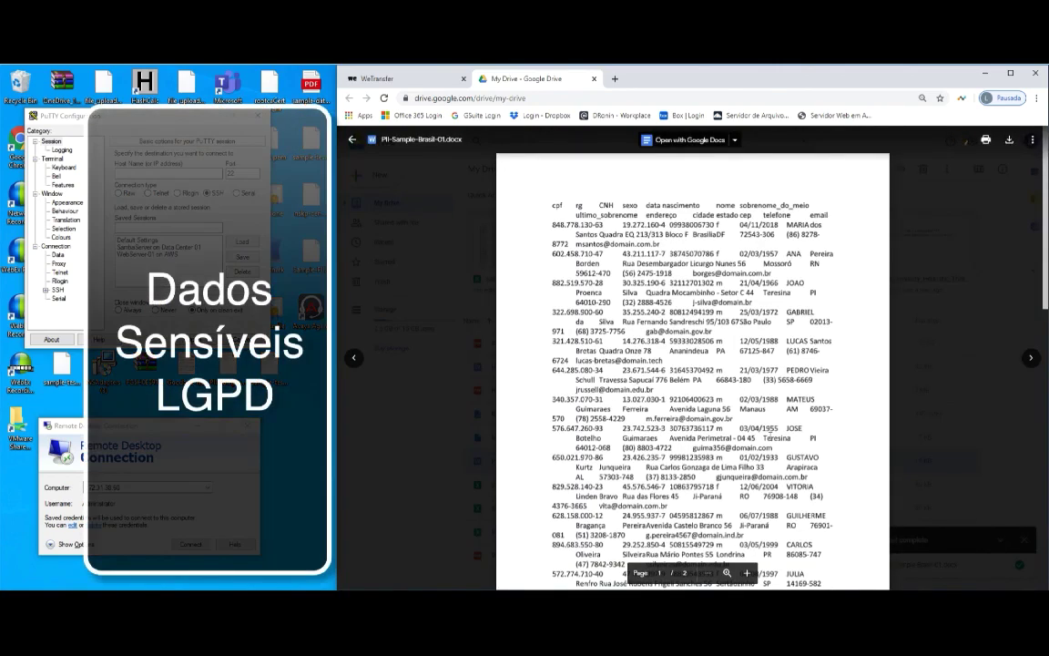
scroll(769, 436, down, 3)
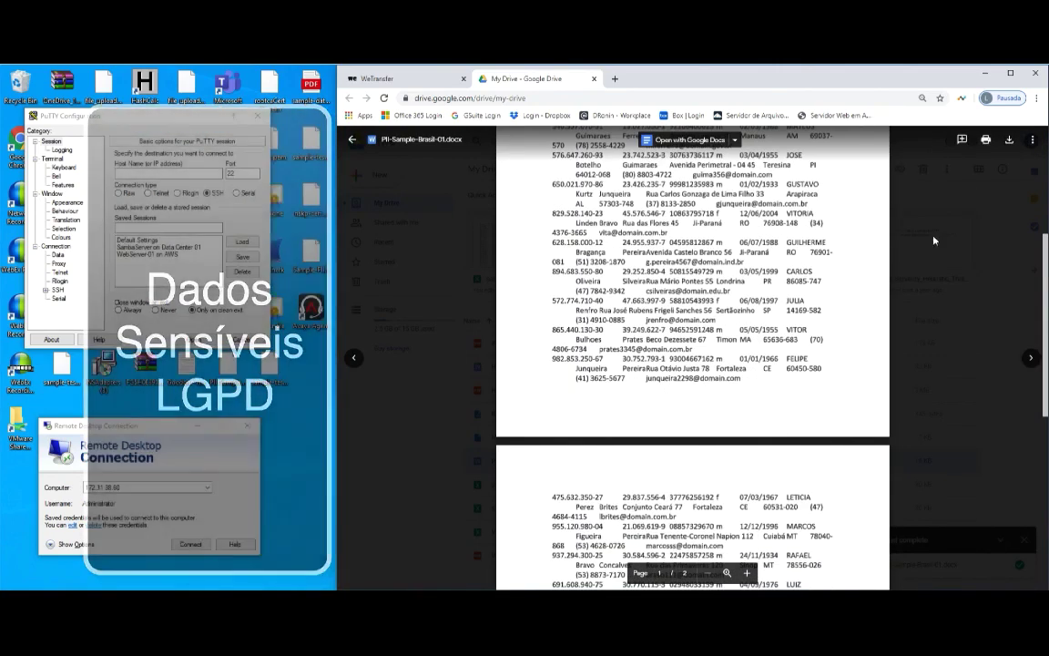
key(Escape)
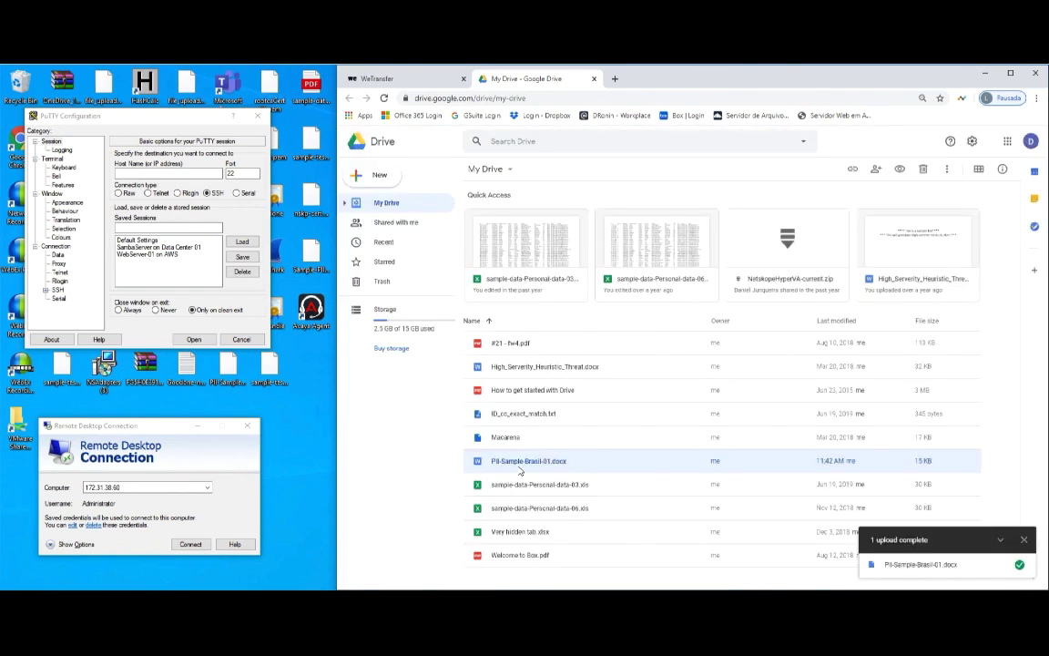
right_click(521, 471)
click(533, 448)
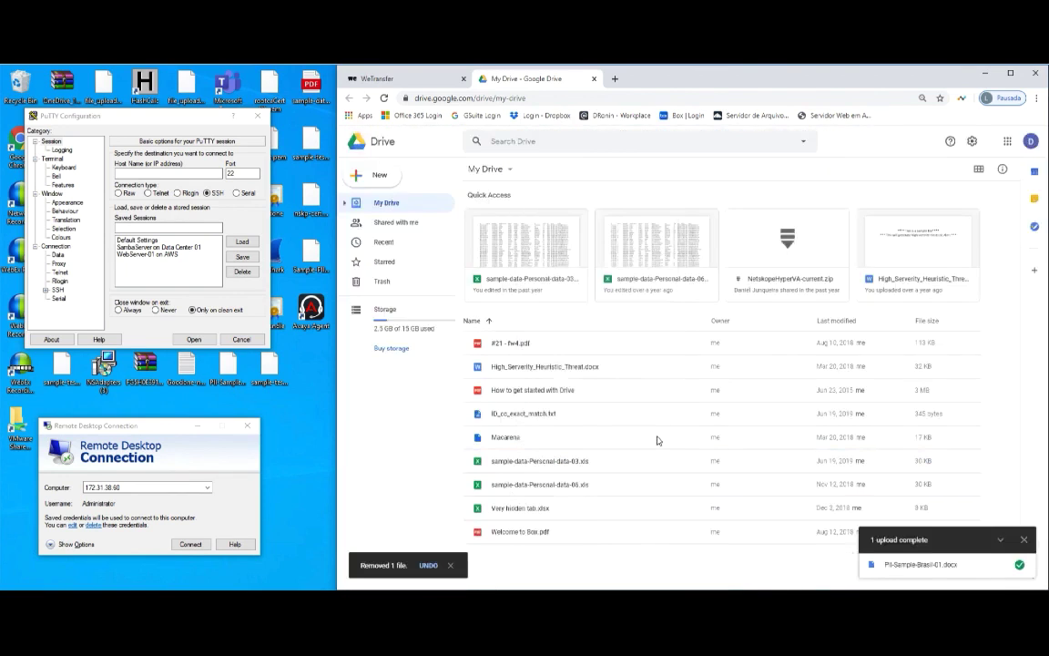
click(616, 79)
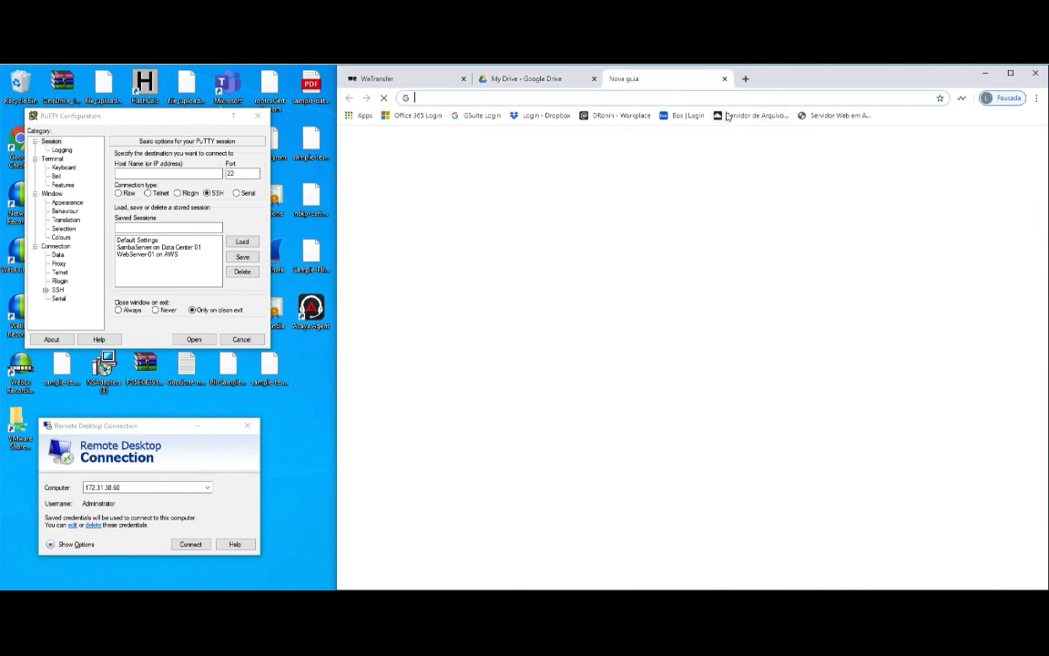
Load the file server login page and, in a new tab, the AWS web server page.
click(771, 122)
key(ctrl+t)
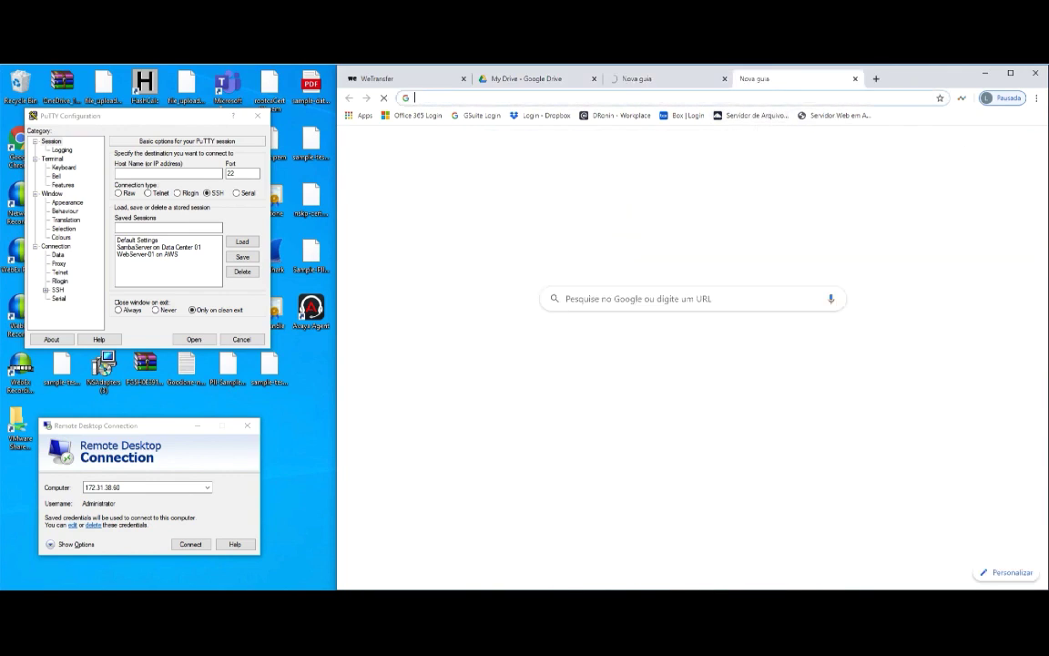
click(839, 116)
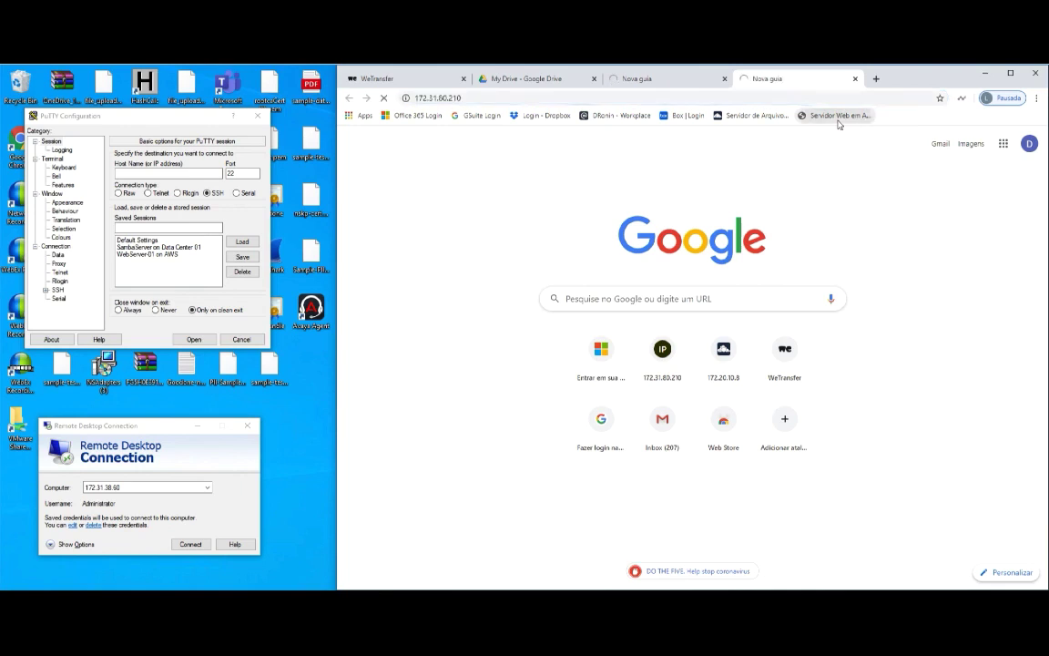
Attempt a Remote Desktop connection to 172.31.38.60 and the SambaServer on Data Center 01 PuTTY session.
click(159, 431)
click(190, 544)
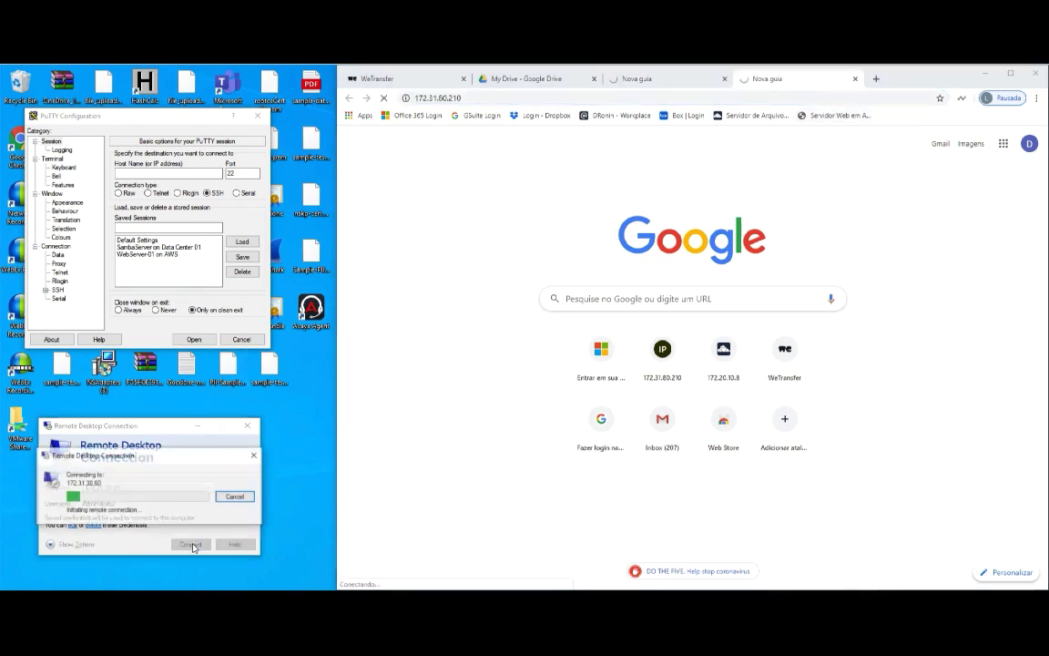
click(160, 247)
click(194, 339)
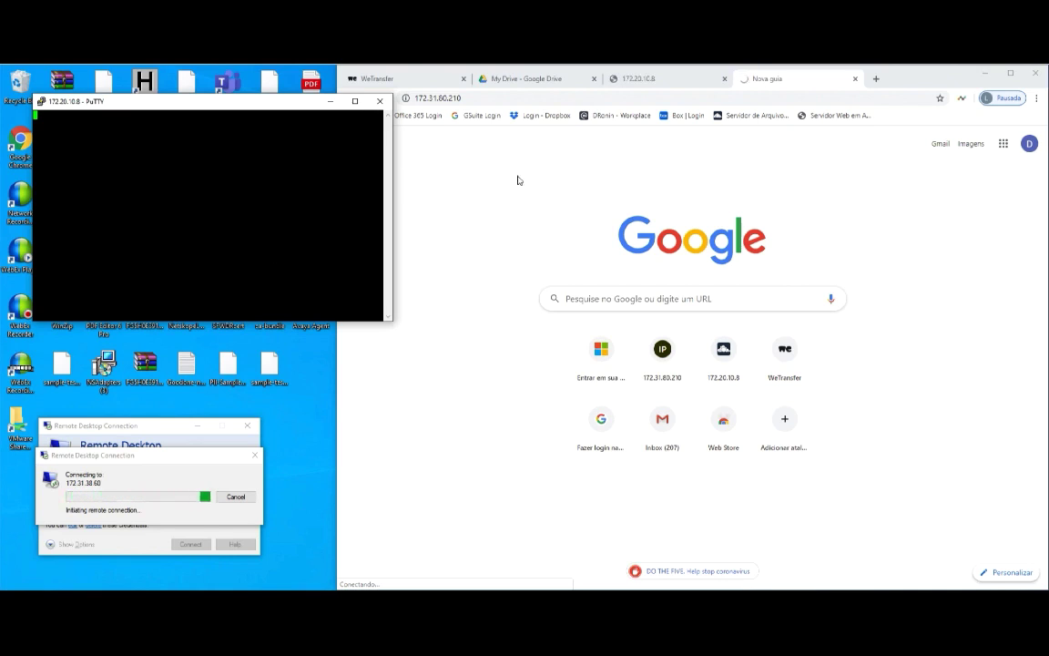
Check the web server tab, then dismiss the Remote Desktop and PuTTY timeout errors and close the terminal.
click(664, 79)
click(782, 81)
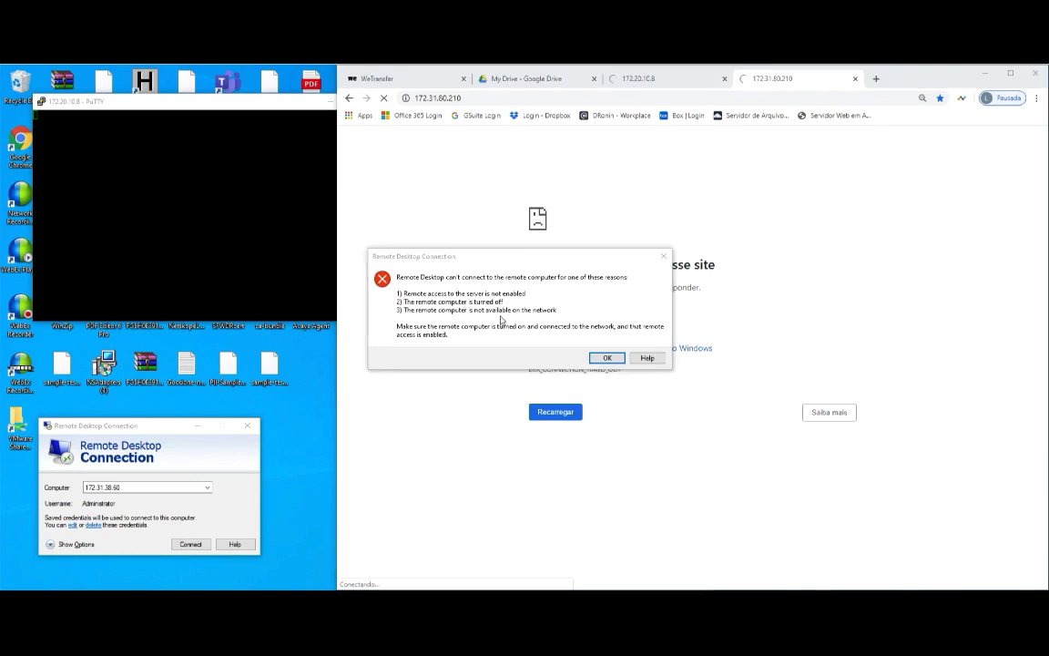
key(Return)
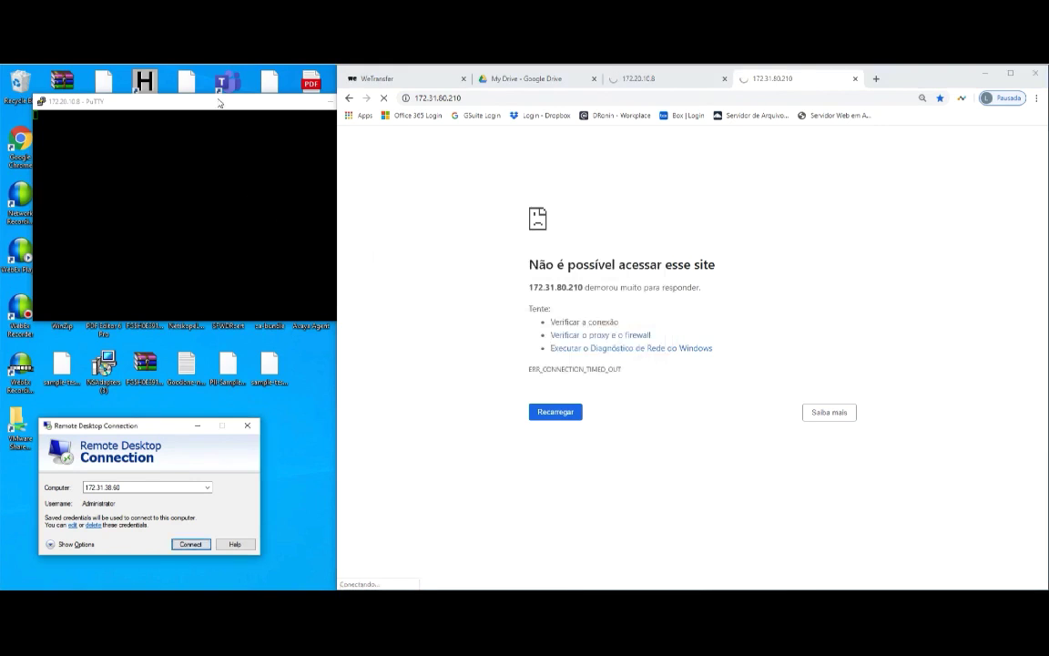
click(219, 102)
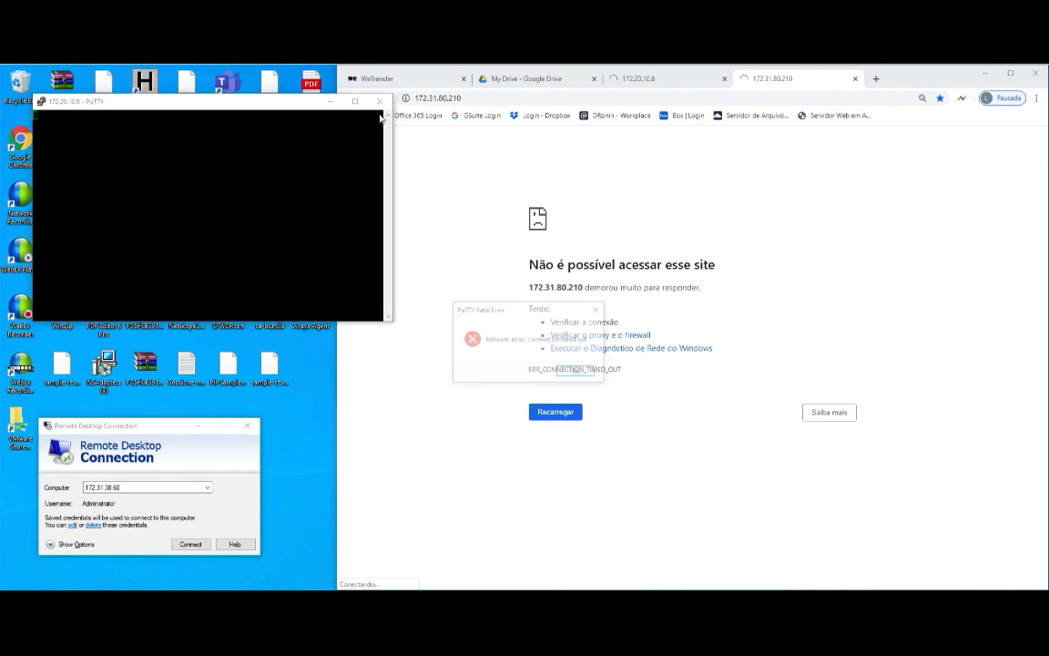
click(574, 370)
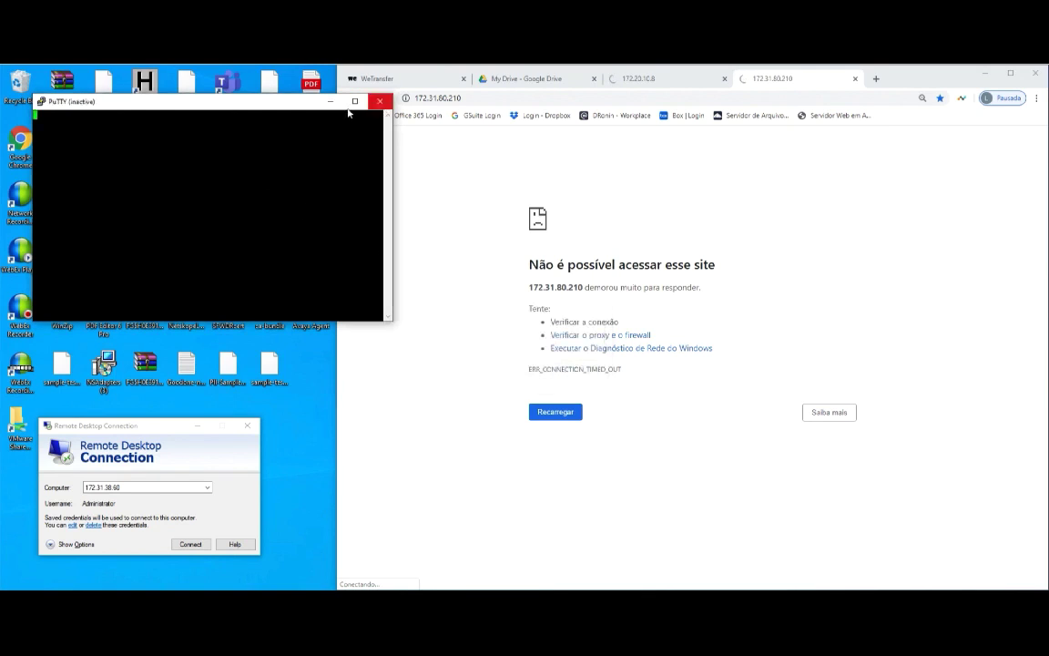
click(380, 100)
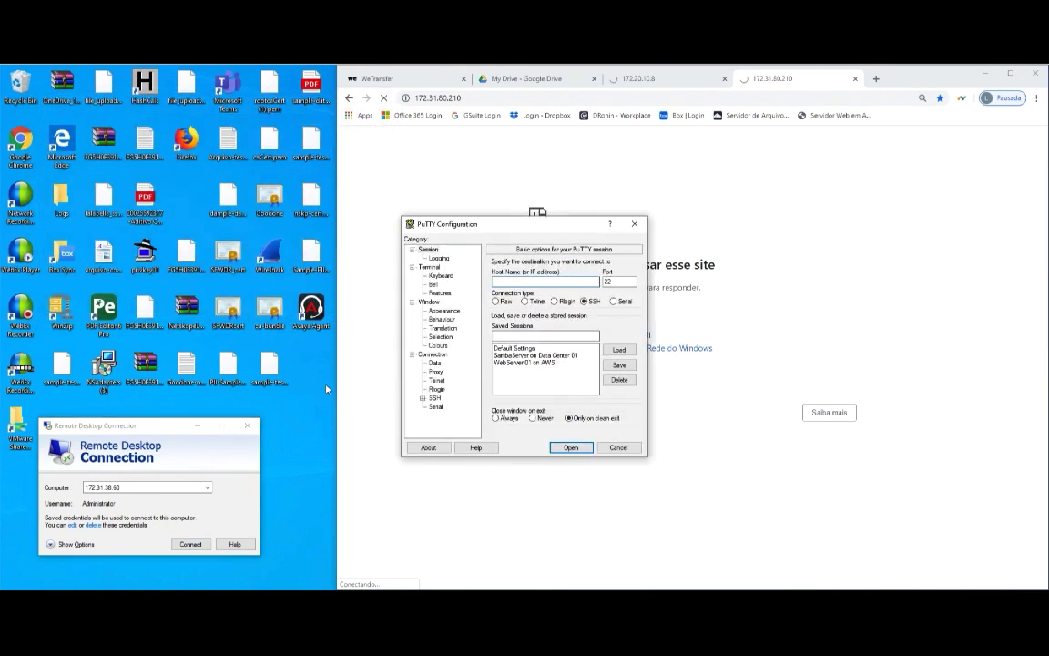
Confirm Private Access is connected in the Netskope Client Configuration details, then go to the 172.20.10.8 tab.
drag(503, 231, 121, 120)
click(916, 599)
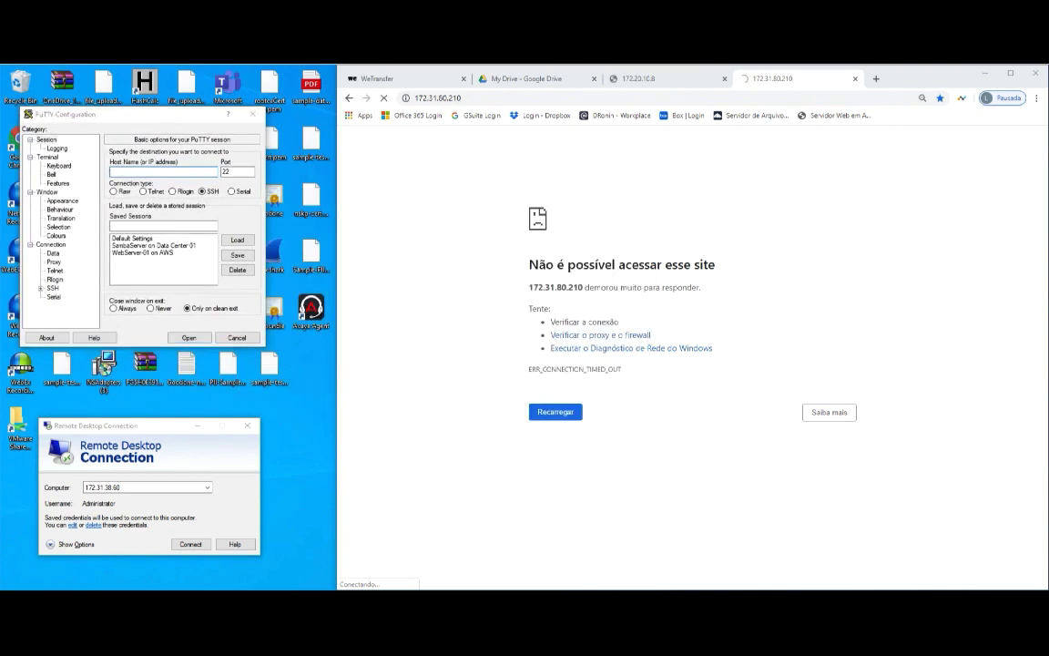
right_click(893, 560)
click(915, 496)
click(916, 599)
right_click(893, 559)
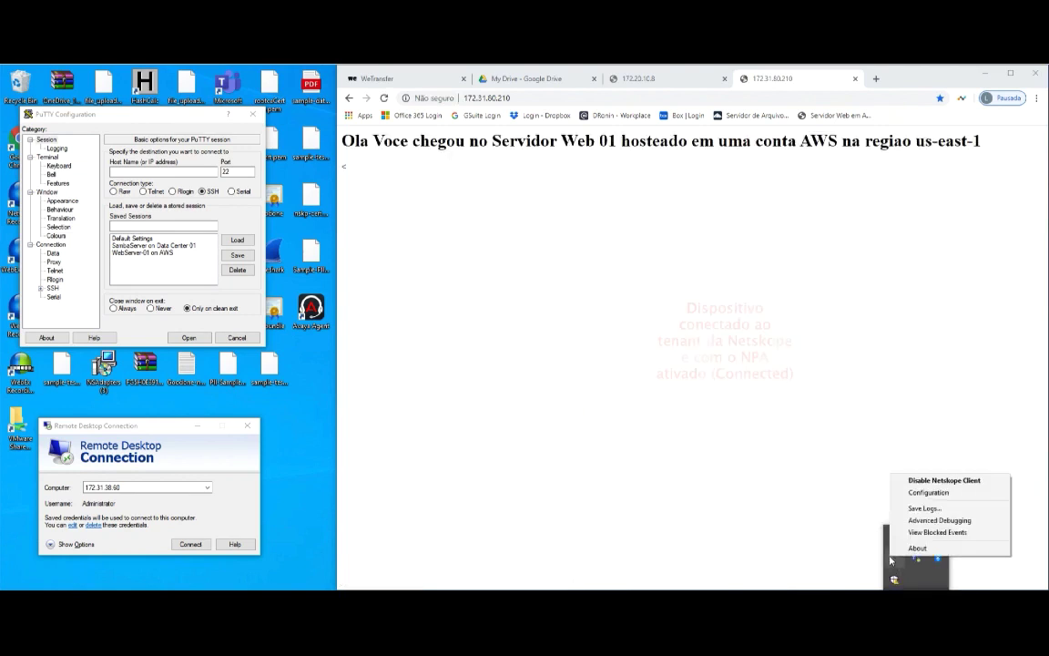
click(927, 493)
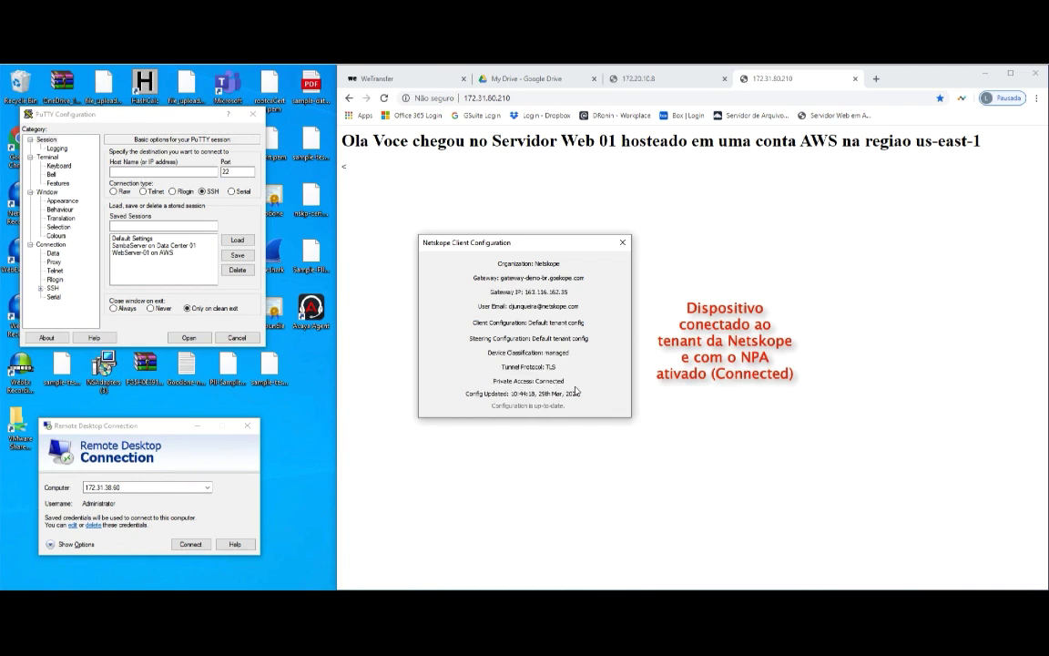
click(623, 242)
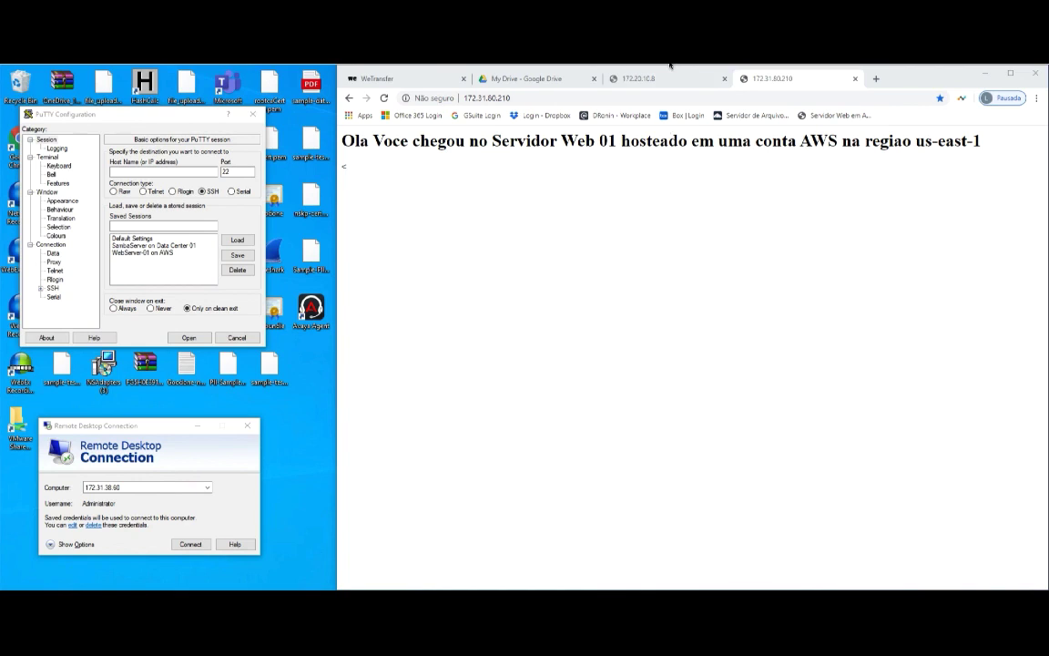
click(670, 79)
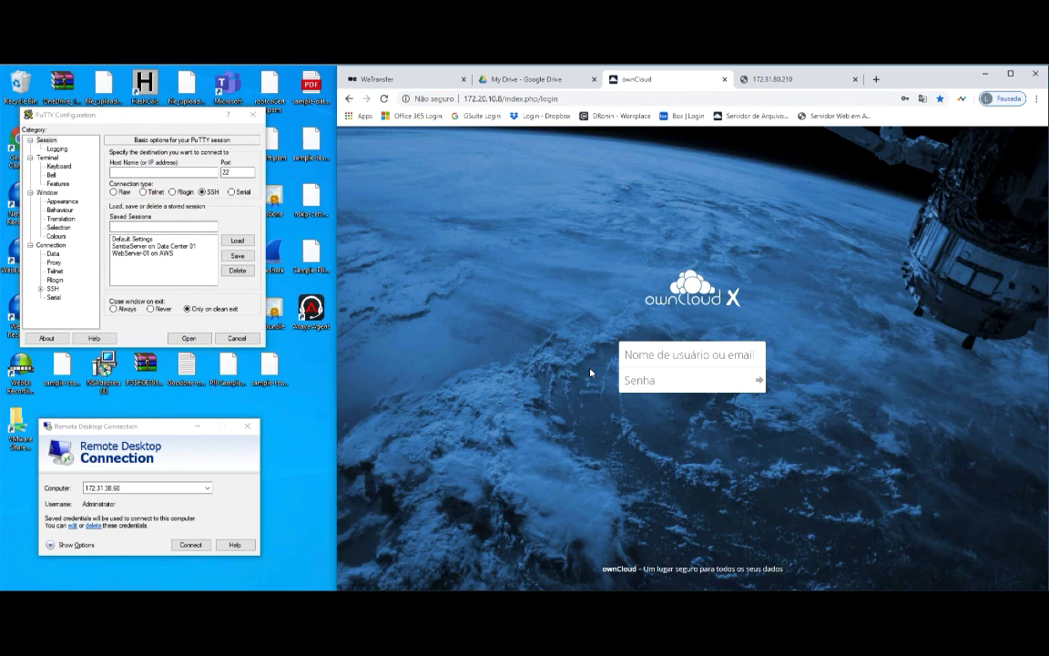
Sign in to ownCloud with the saved account, then open the SambaServer on Data Center 01 PuTTY session.
click(647, 355)
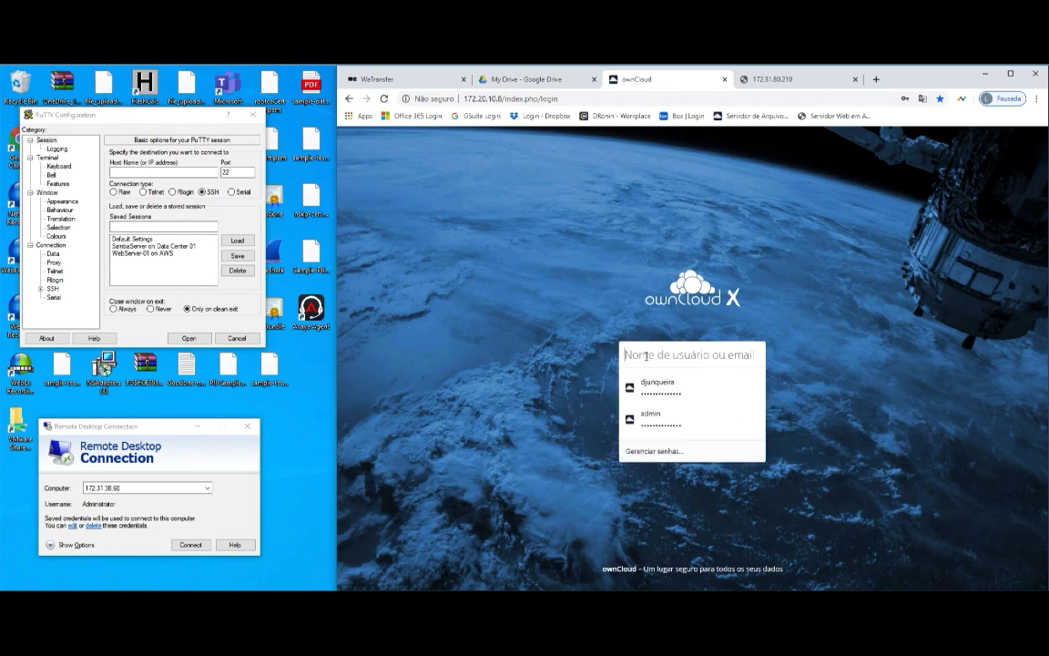
click(678, 387)
click(763, 385)
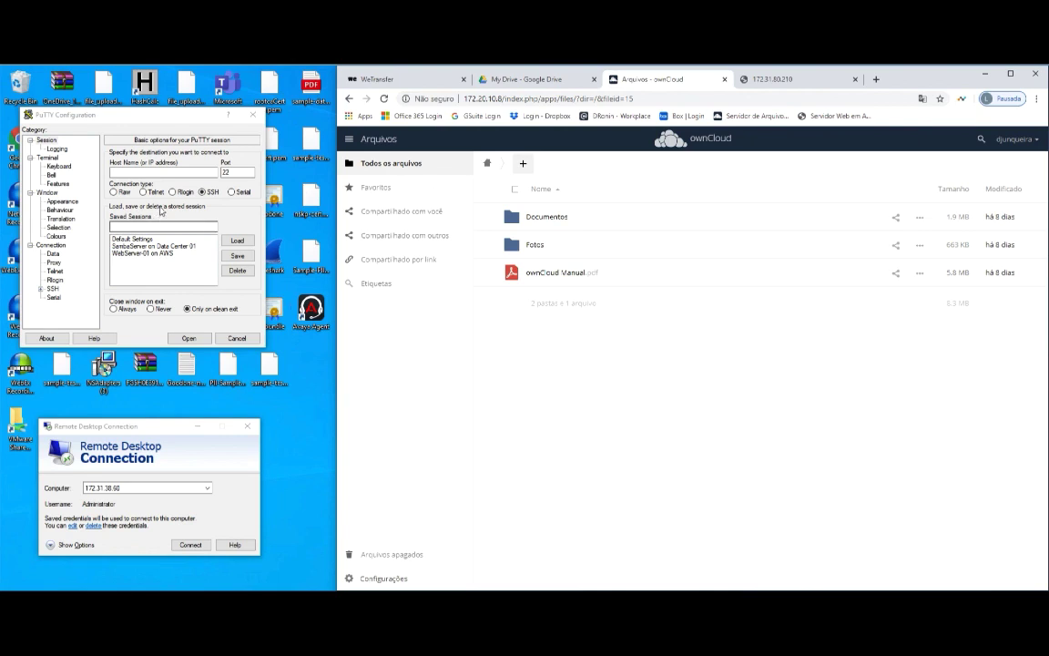
click(150, 246)
click(190, 339)
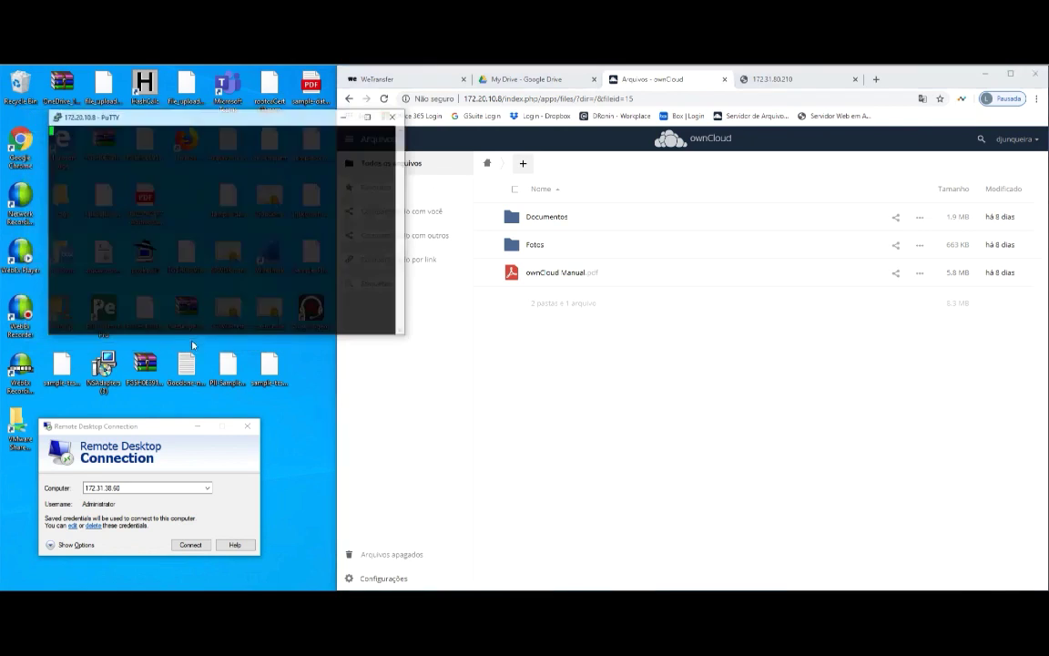
Log in at the PuTTY terminal for 172.20.10.8, then connect Remote Desktop to 172.31.38.60.
click(143, 434)
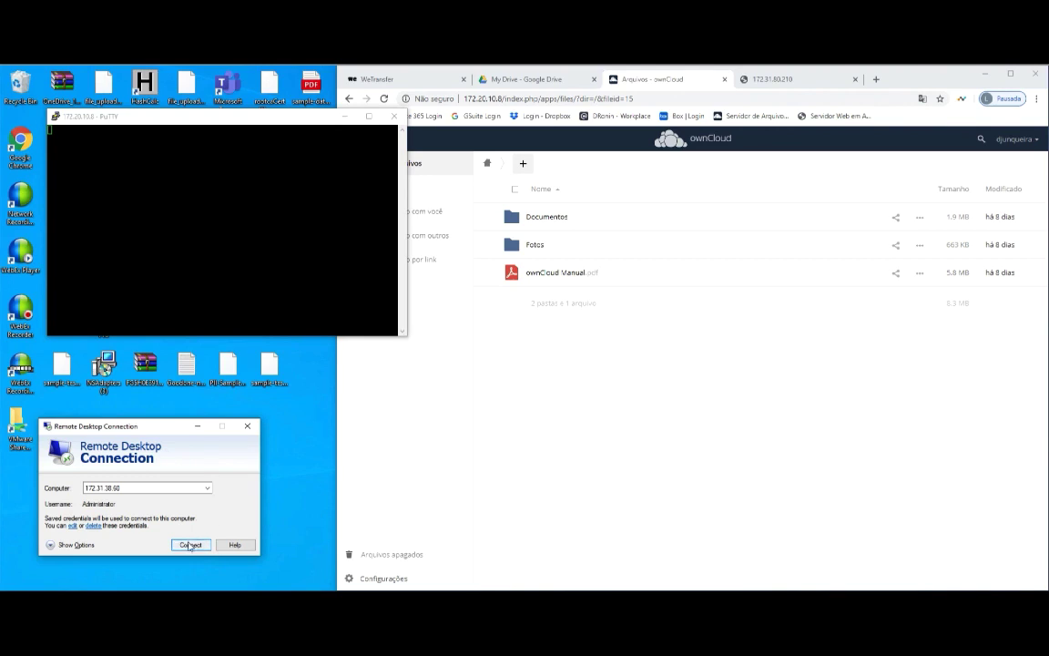
click(183, 170)
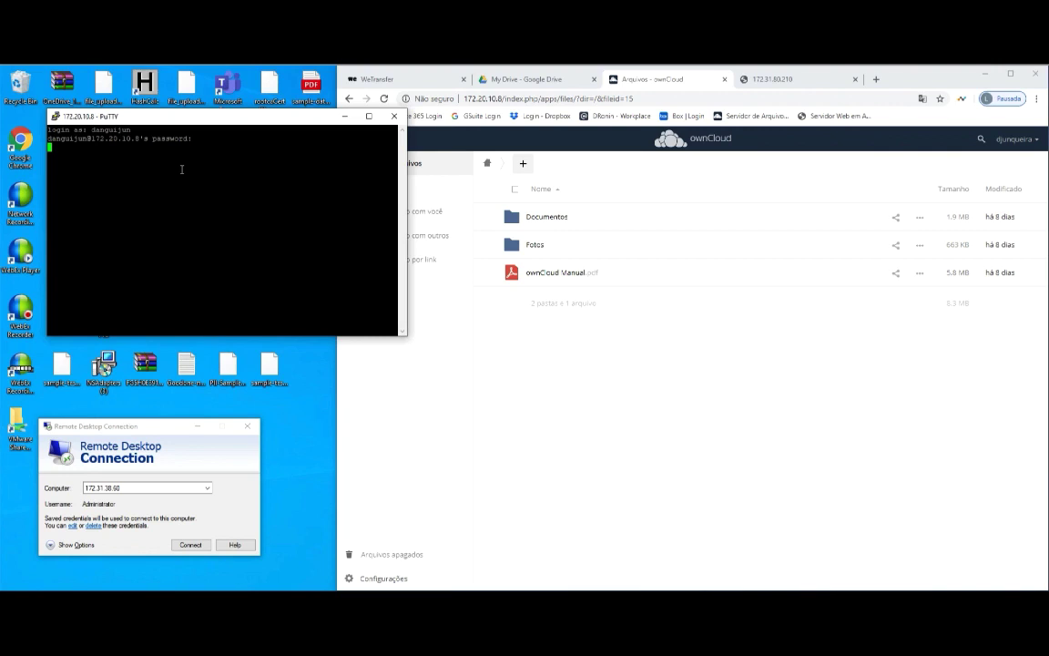
click(193, 545)
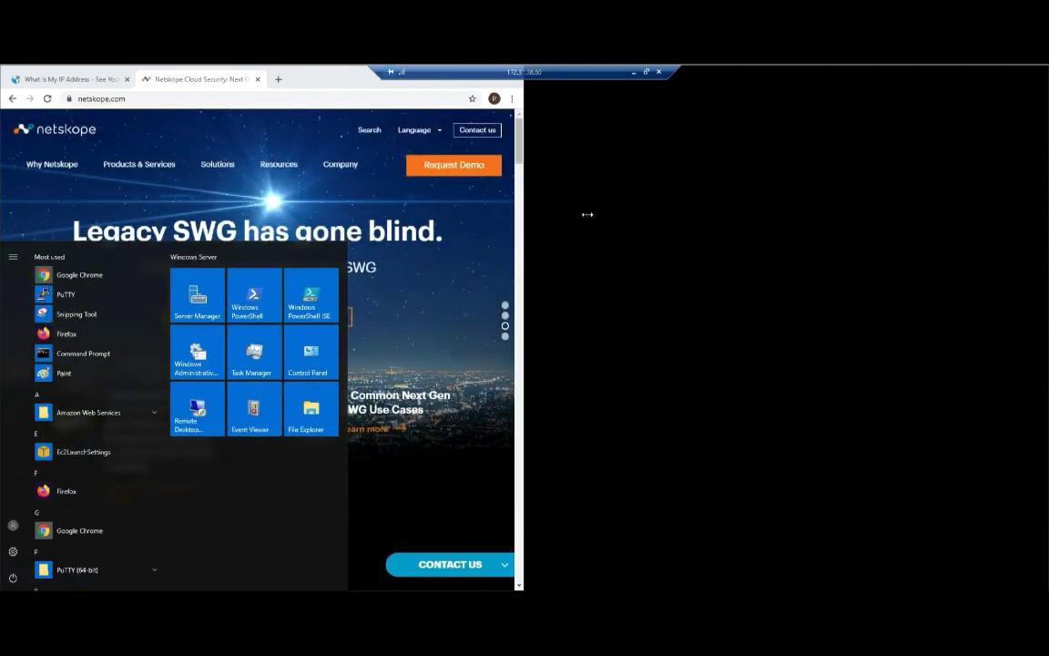
Close the remote Start menu, check the What Is My IP Address page, and browse Netskope's VPN solutions page.
click(580, 312)
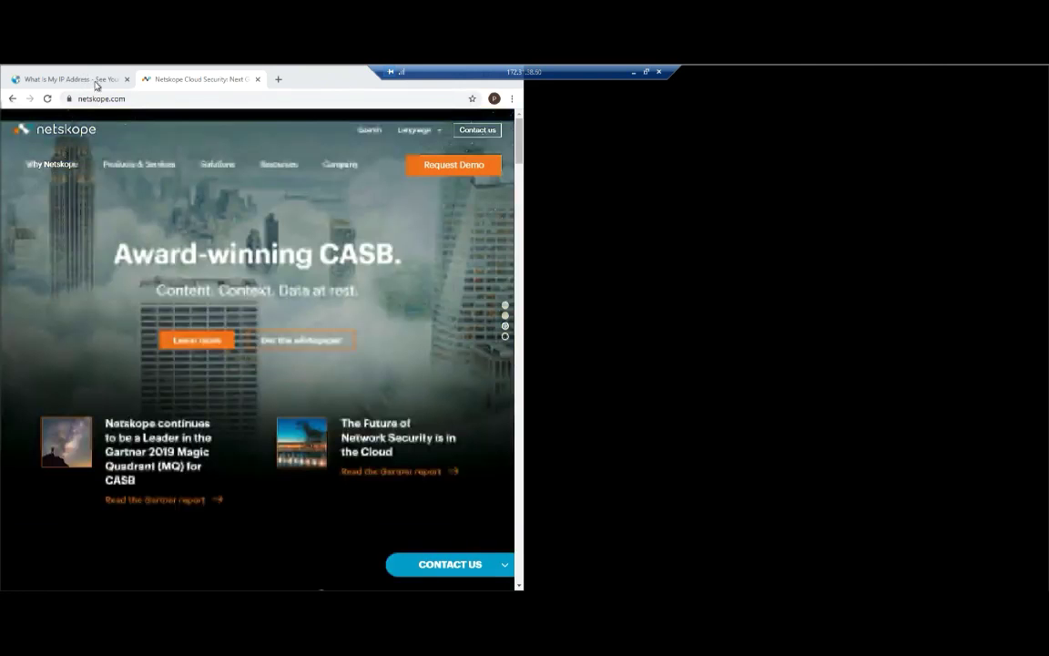
click(95, 80)
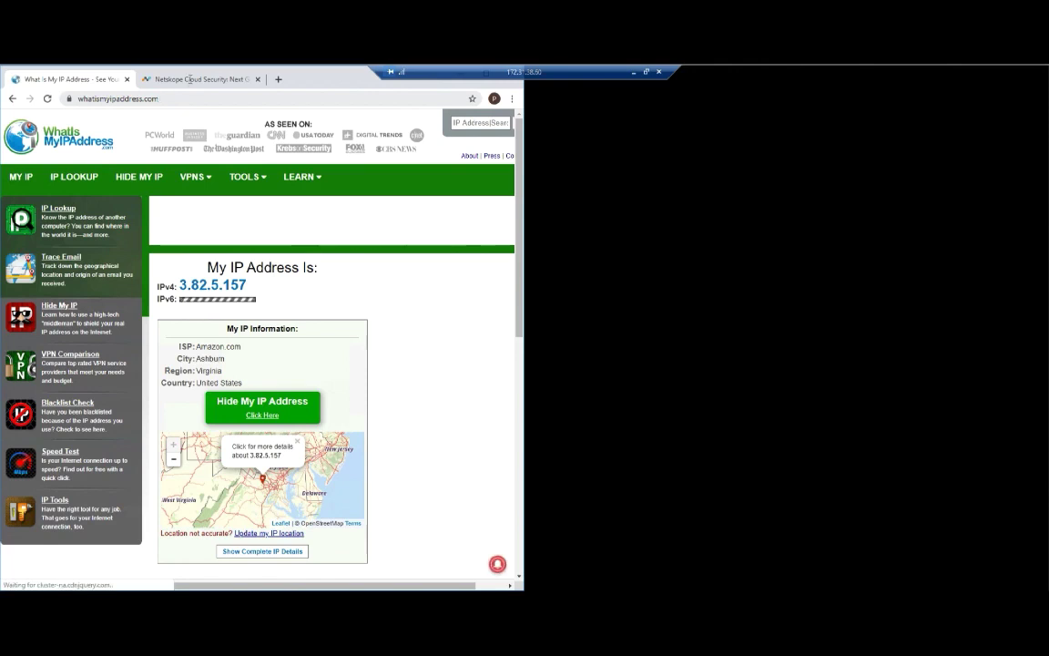
click(190, 80)
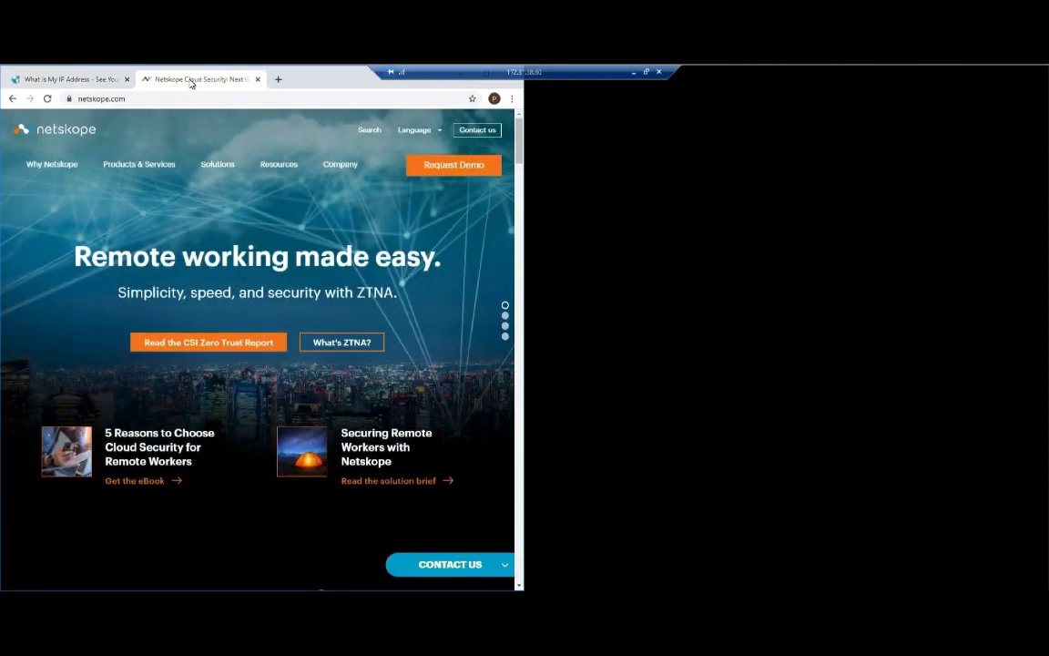
click(337, 345)
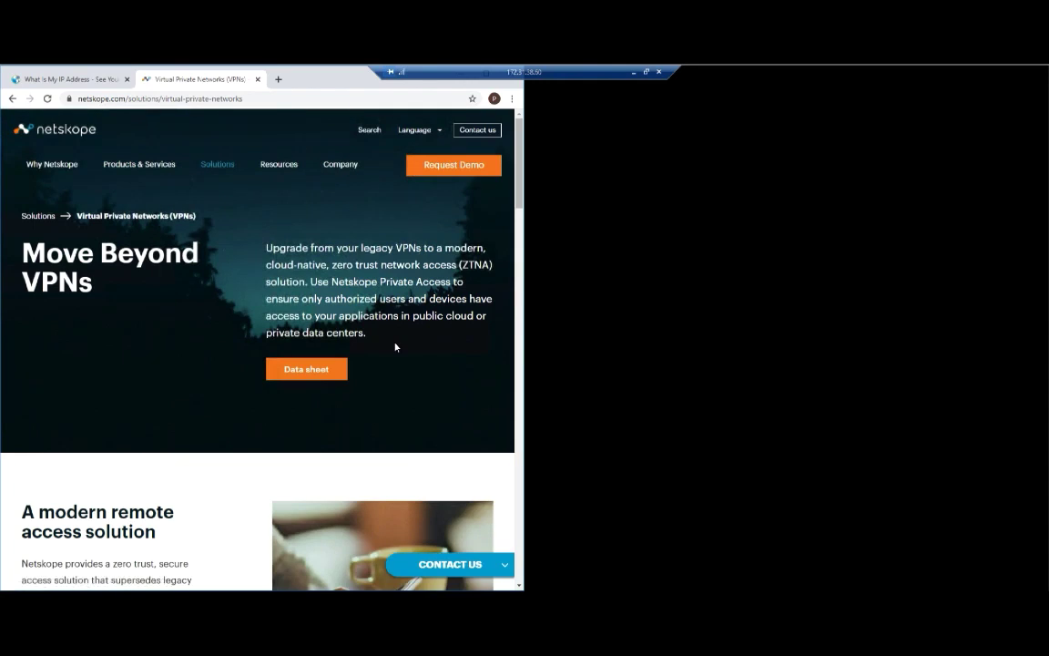
Disconnect the remote desktop session via Start > Power and return to the ownCloud window.
key(super)
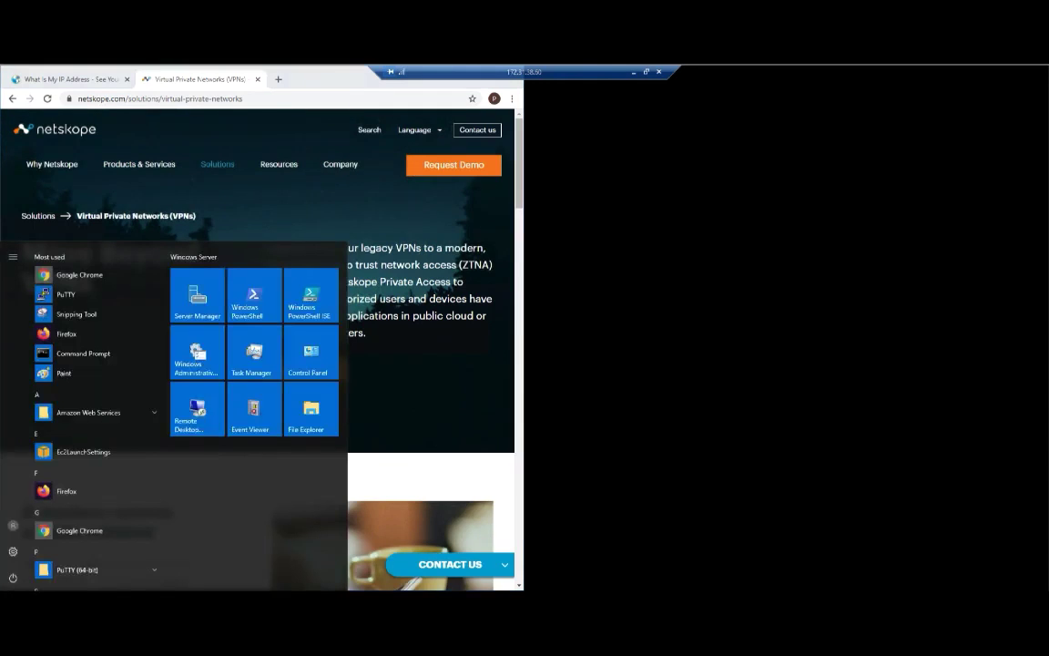
click(12, 577)
click(30, 515)
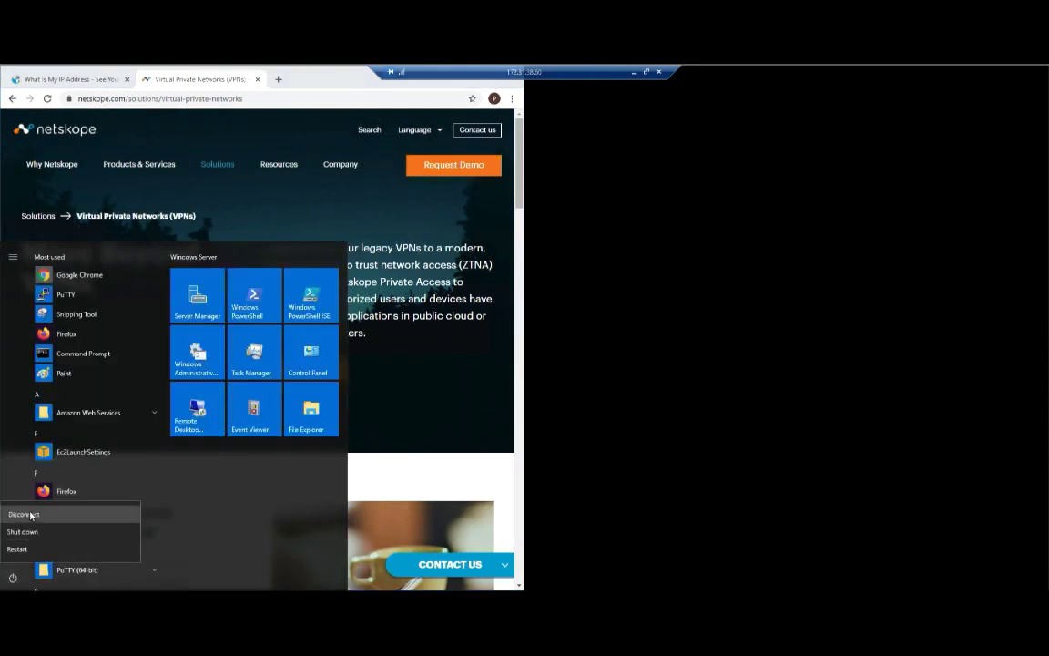
click(531, 363)
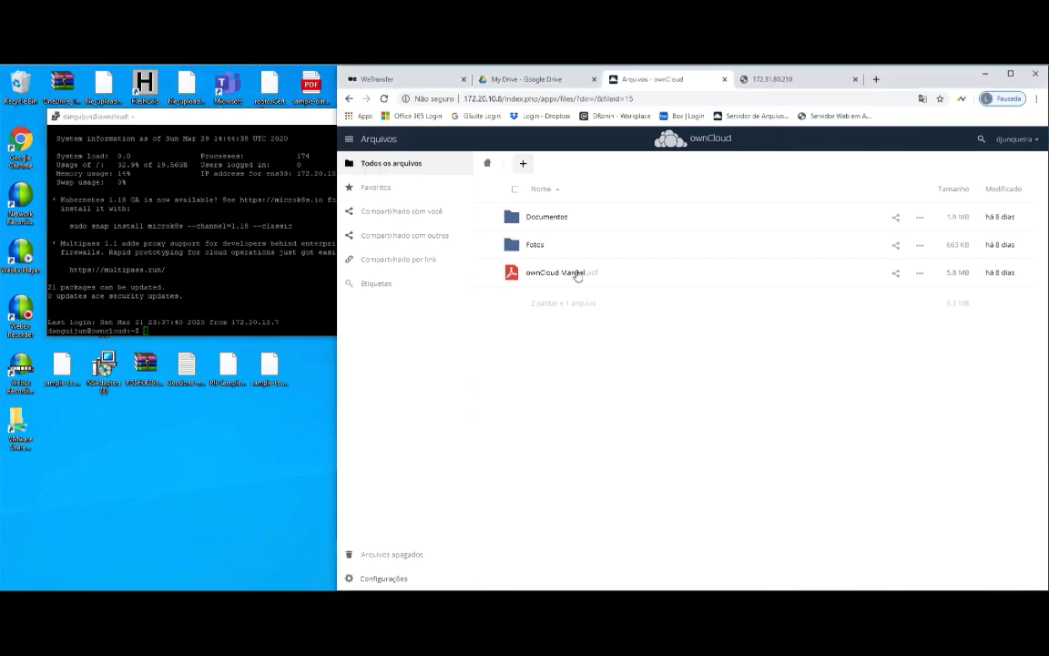
Open the Documentos folder in ownCloud, glancing at the WeTransfer and Google Drive tabs.
click(551, 218)
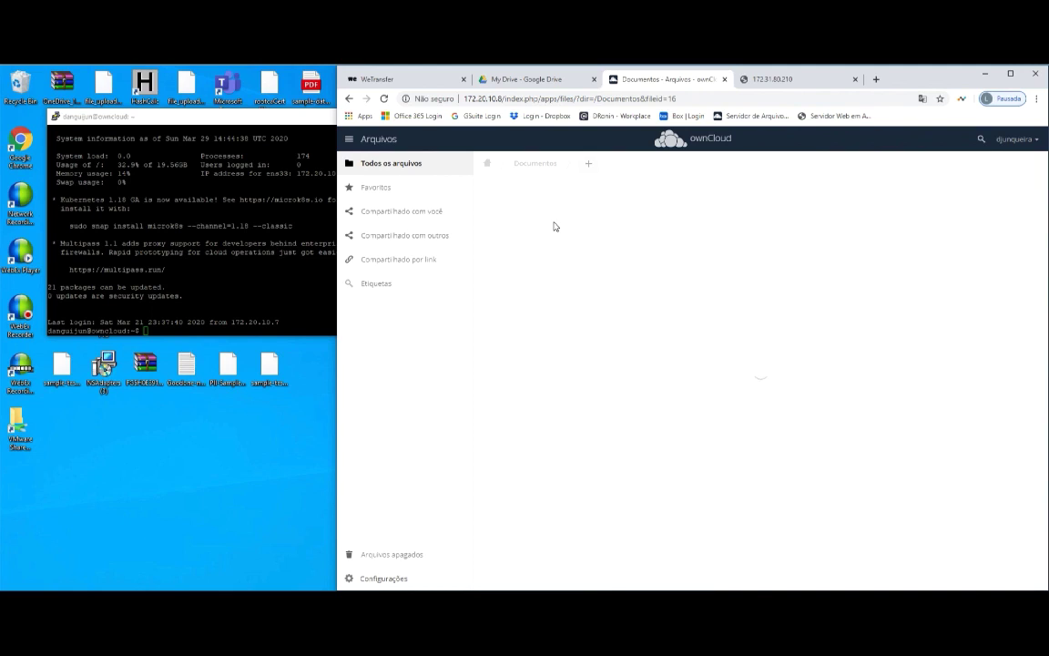
click(405, 80)
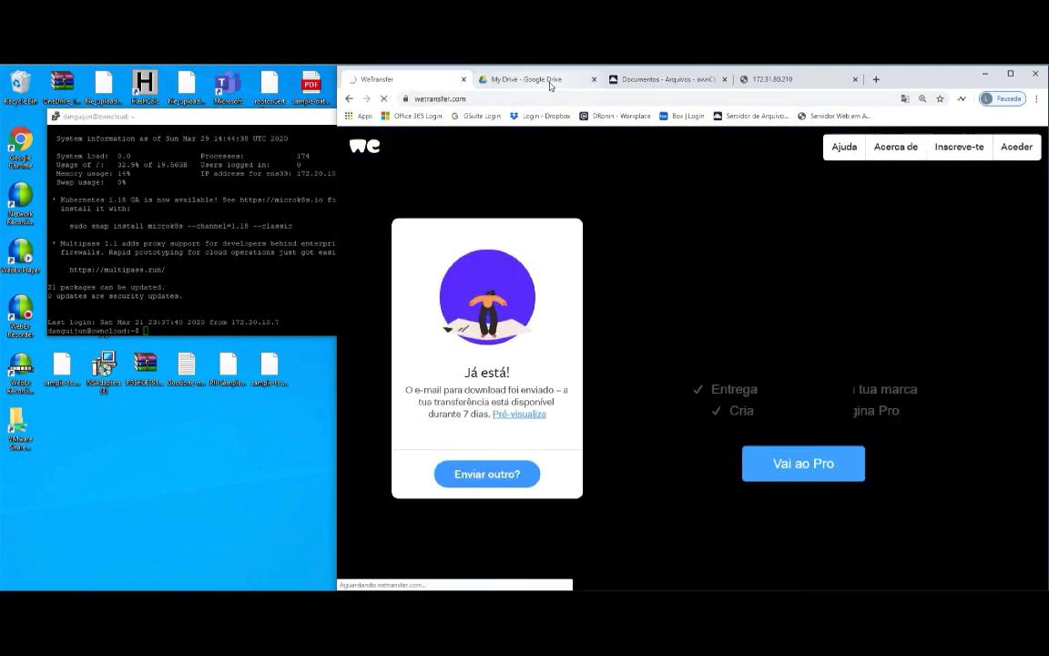
click(537, 81)
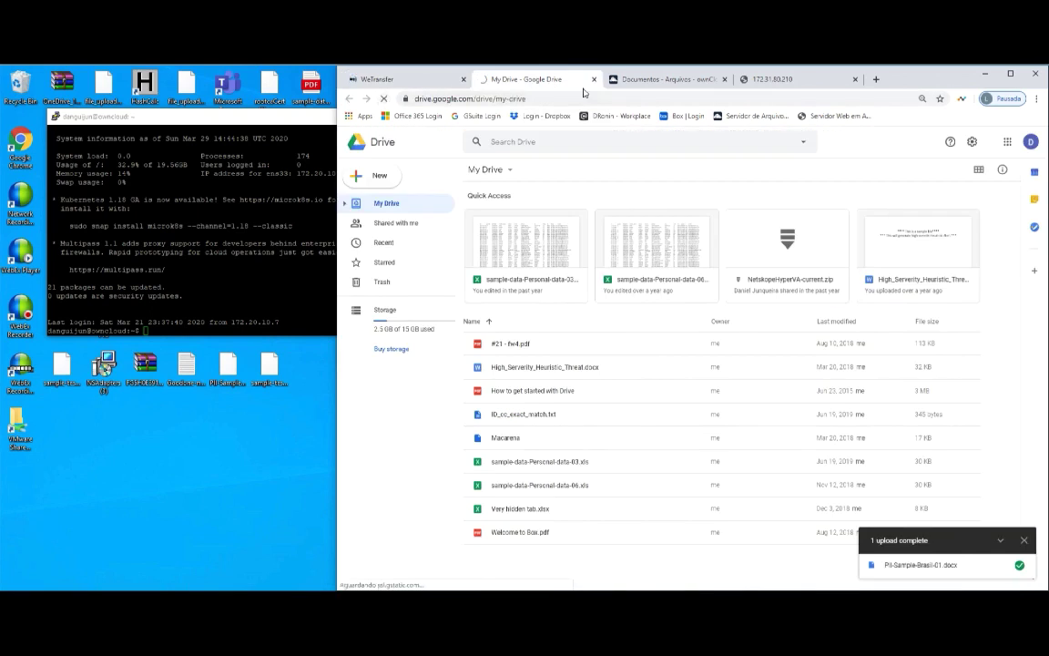
click(414, 80)
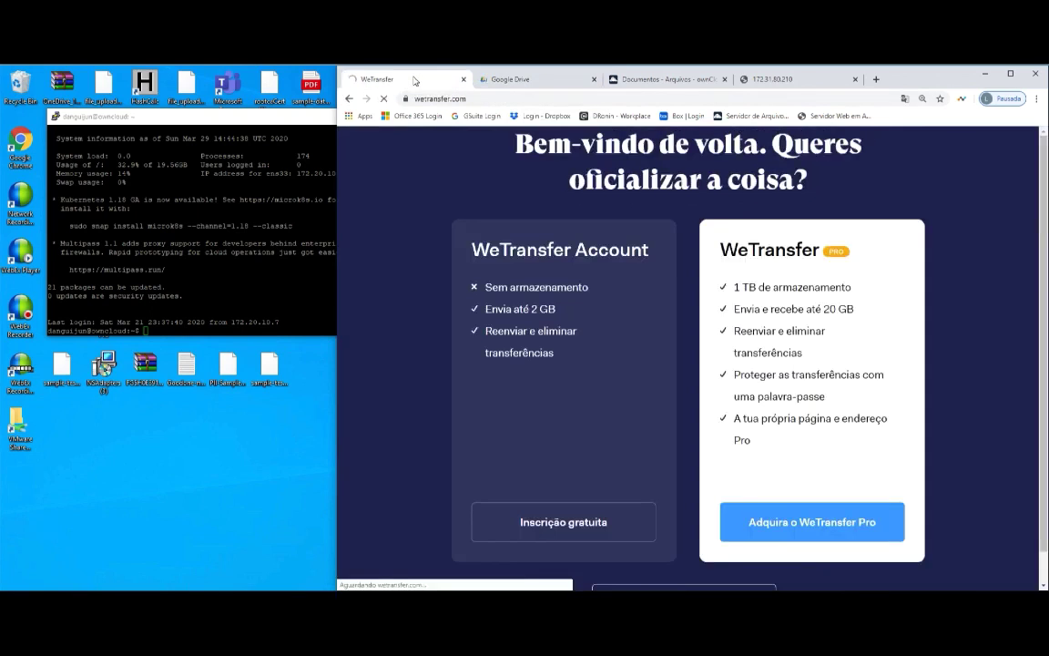
click(526, 84)
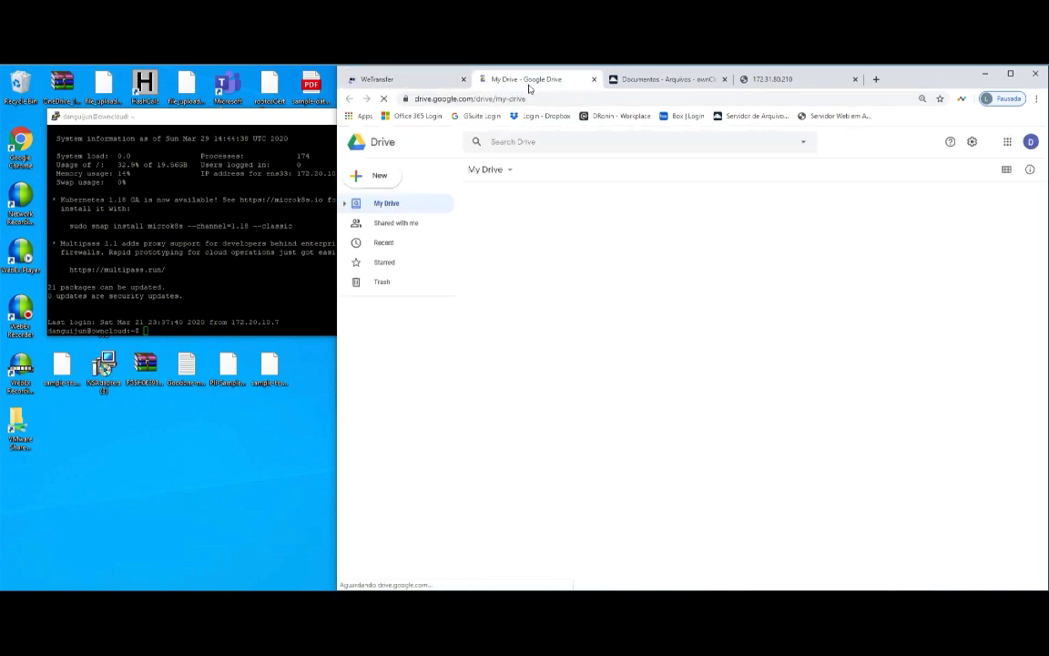
click(664, 80)
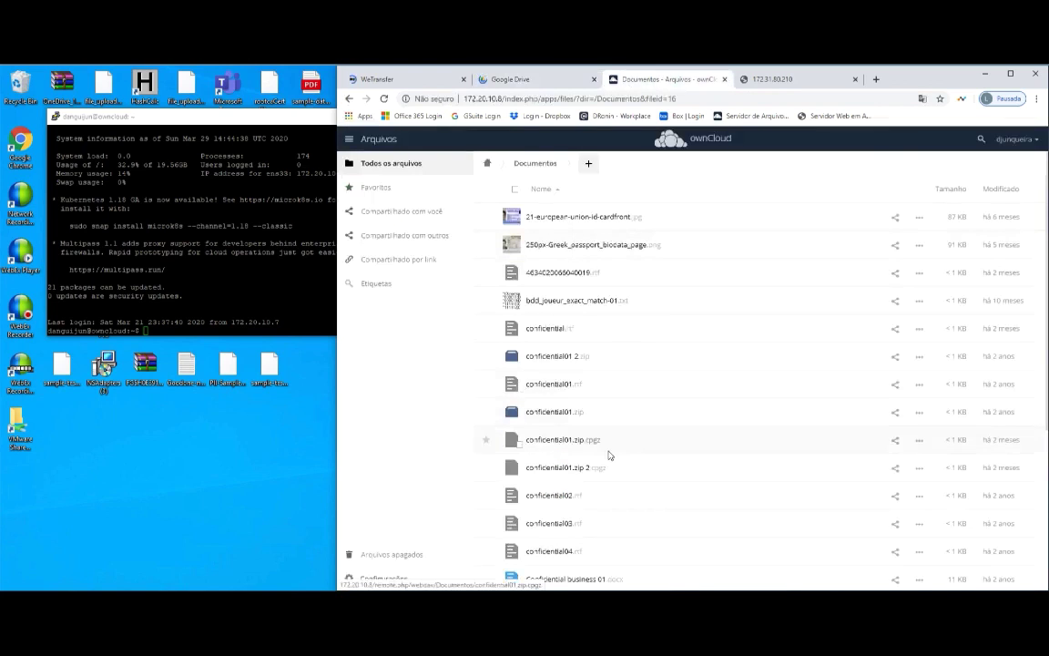
Download Pii-Sample-Brasil-01.docx using Baixar from its '...' menu.
scroll(610, 455, down, 2)
scroll(609, 456, down, 10)
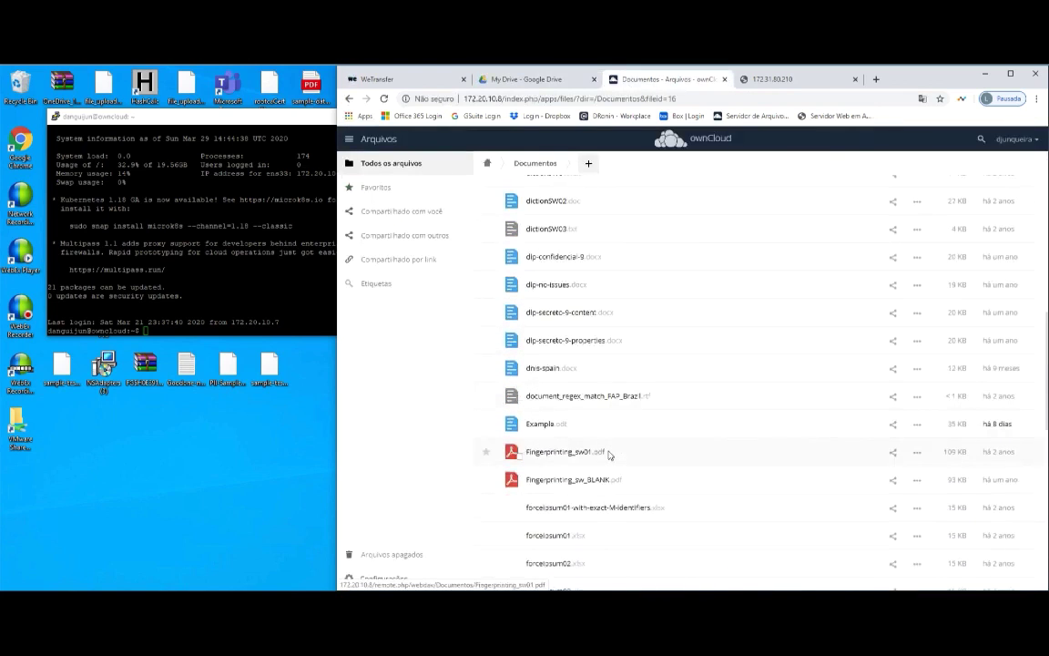
scroll(609, 455, down, 5)
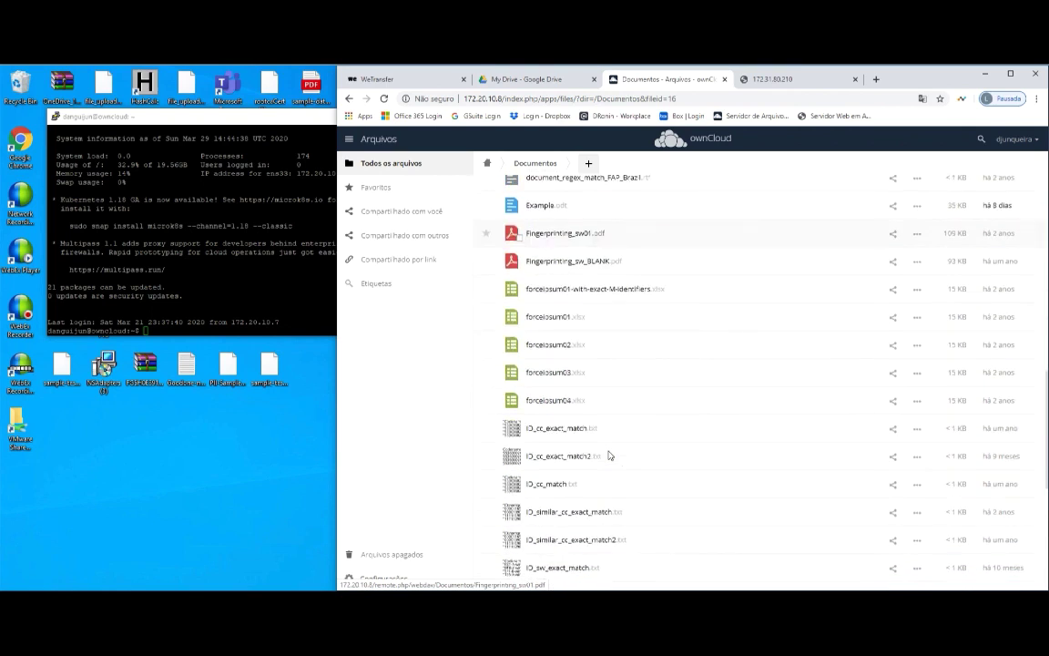
scroll(609, 455, down, 6)
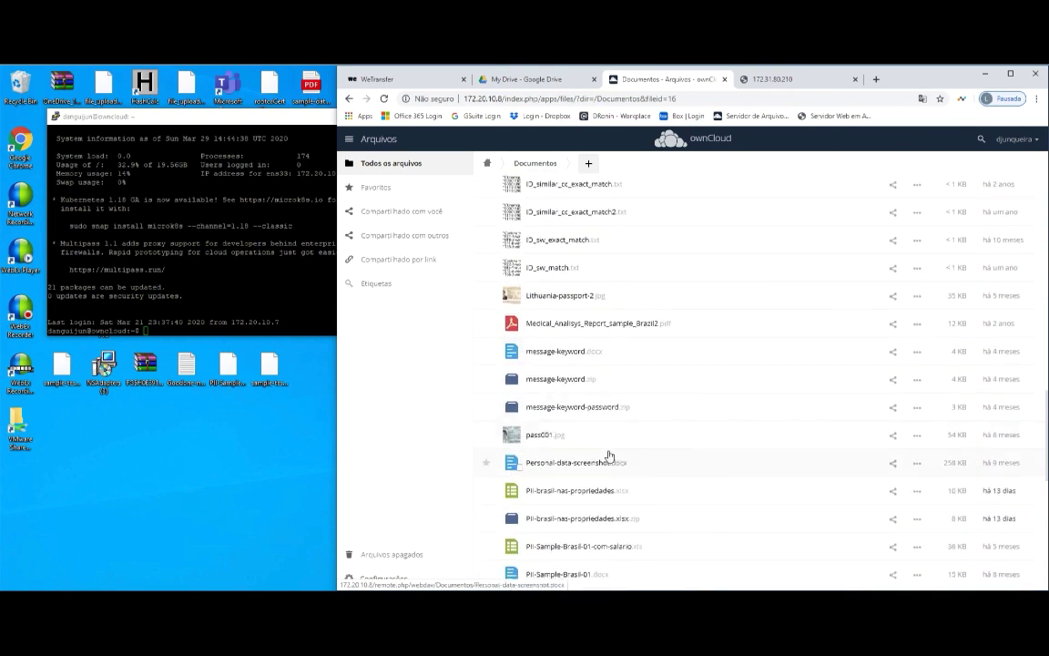
scroll(609, 456, down, 2)
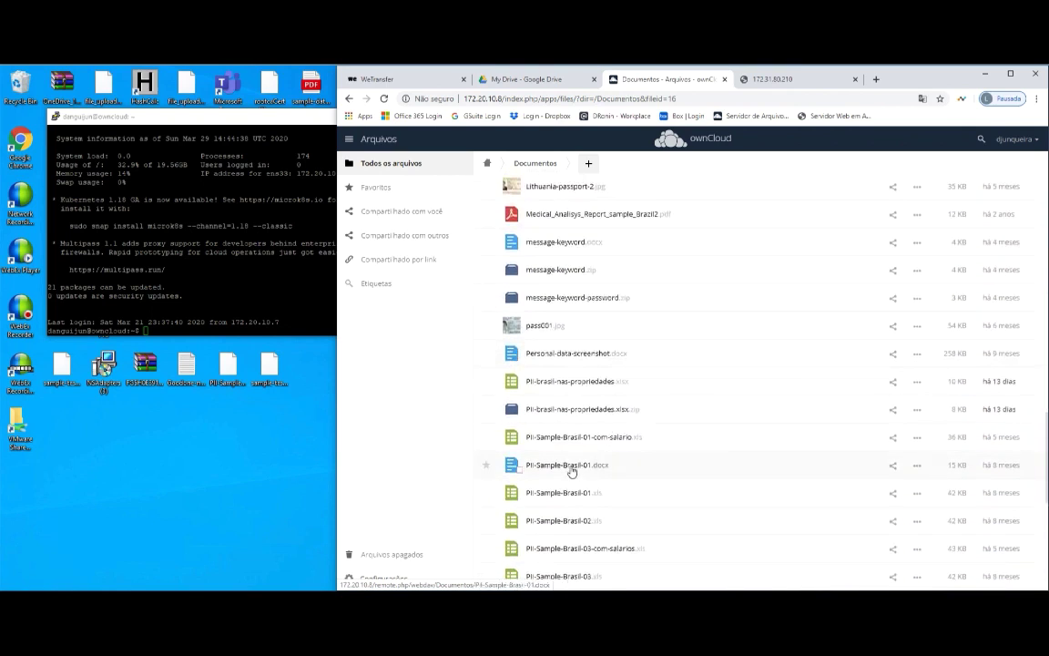
click(918, 466)
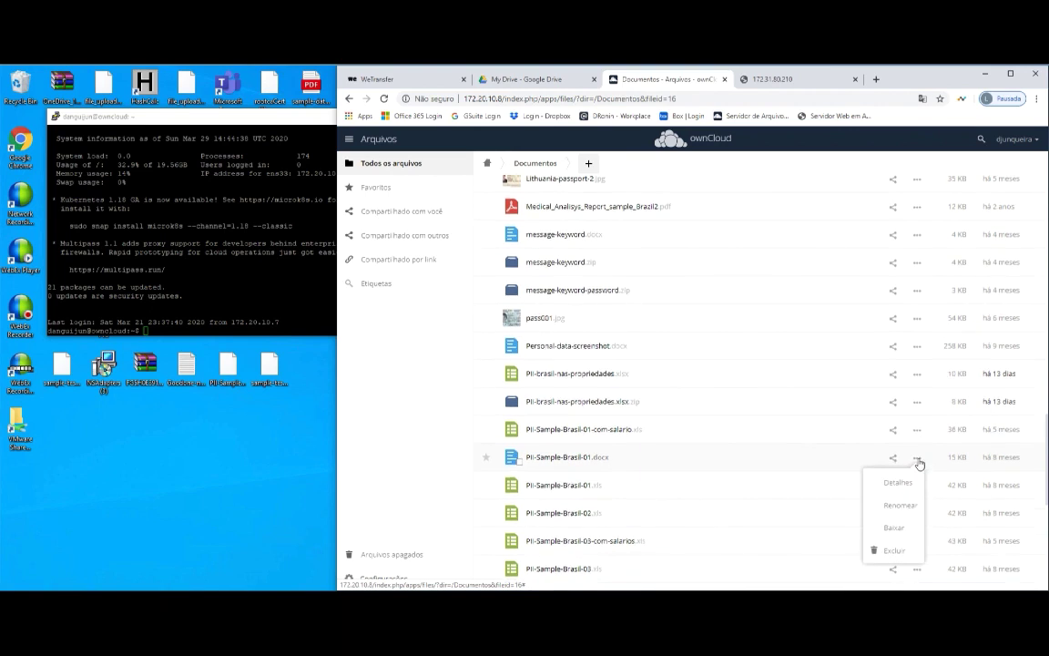
click(892, 527)
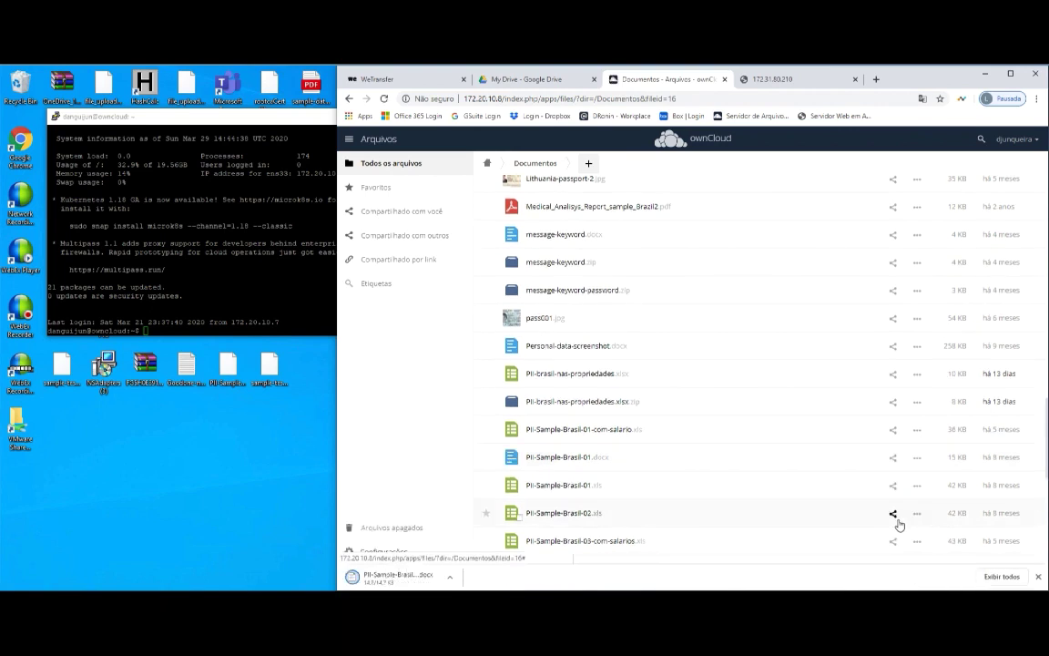
In WeTransfer, attach PII-Sample-Brasil-01.docx from the Downloads folder.
click(395, 81)
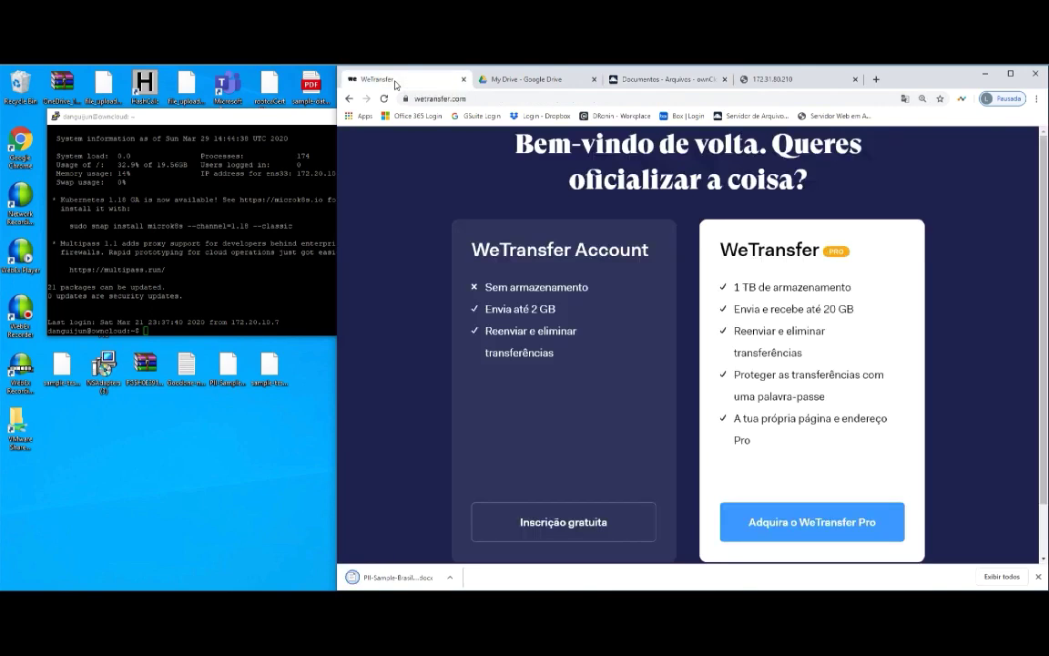
click(587, 520)
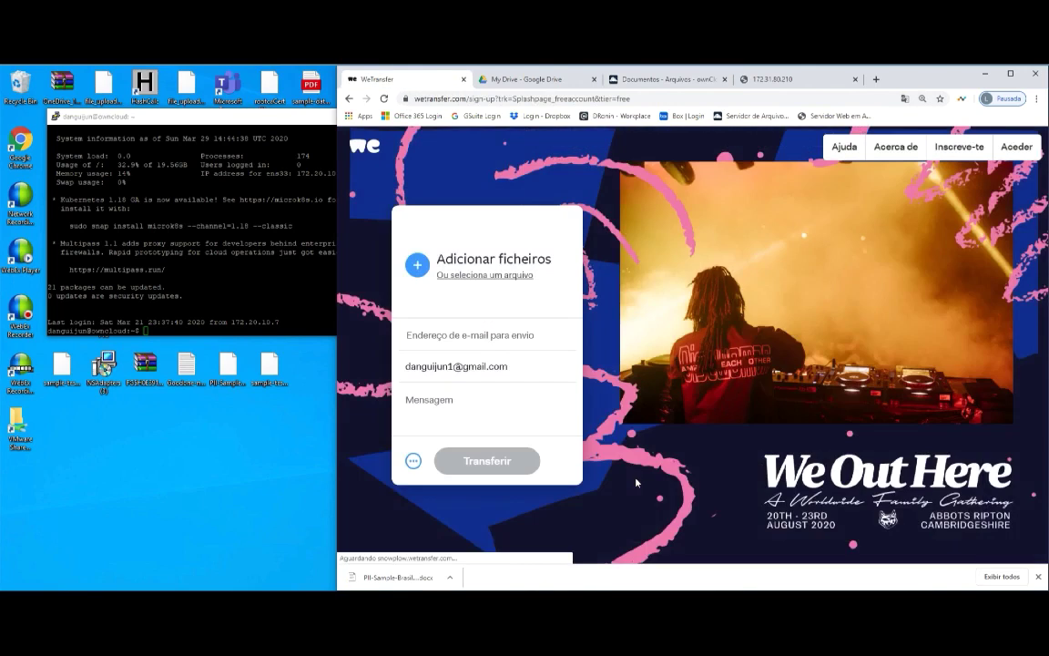
click(410, 147)
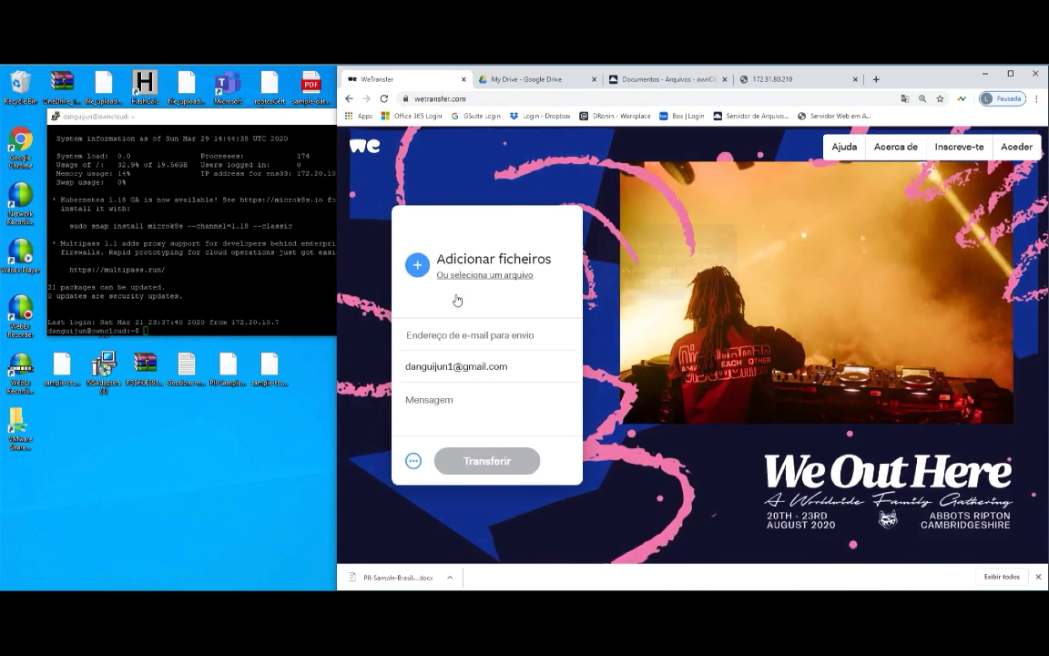
click(462, 308)
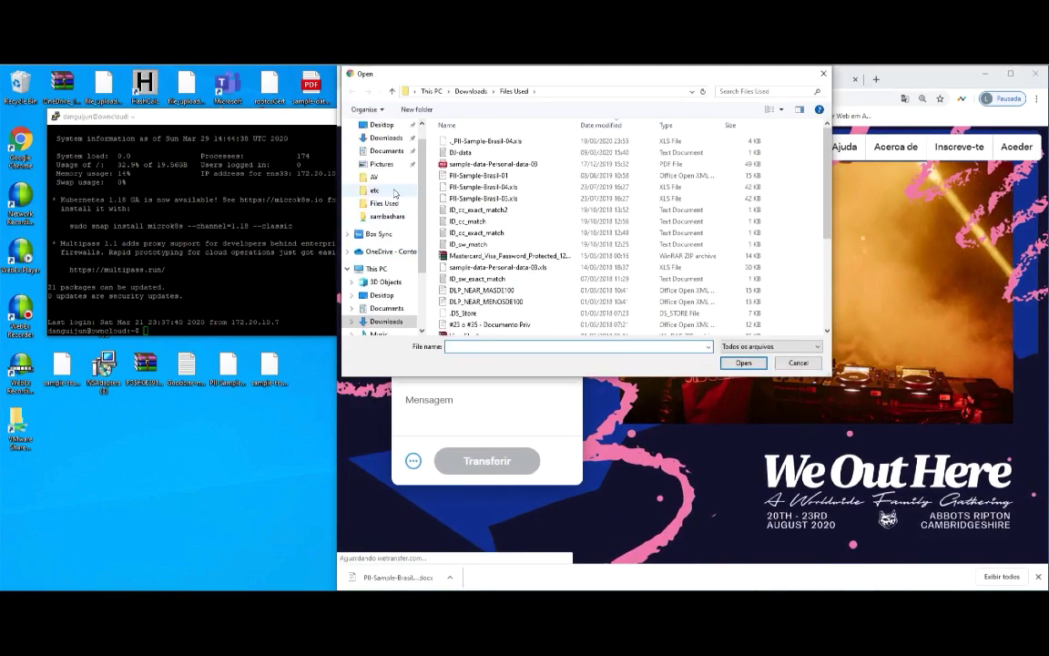
click(386, 137)
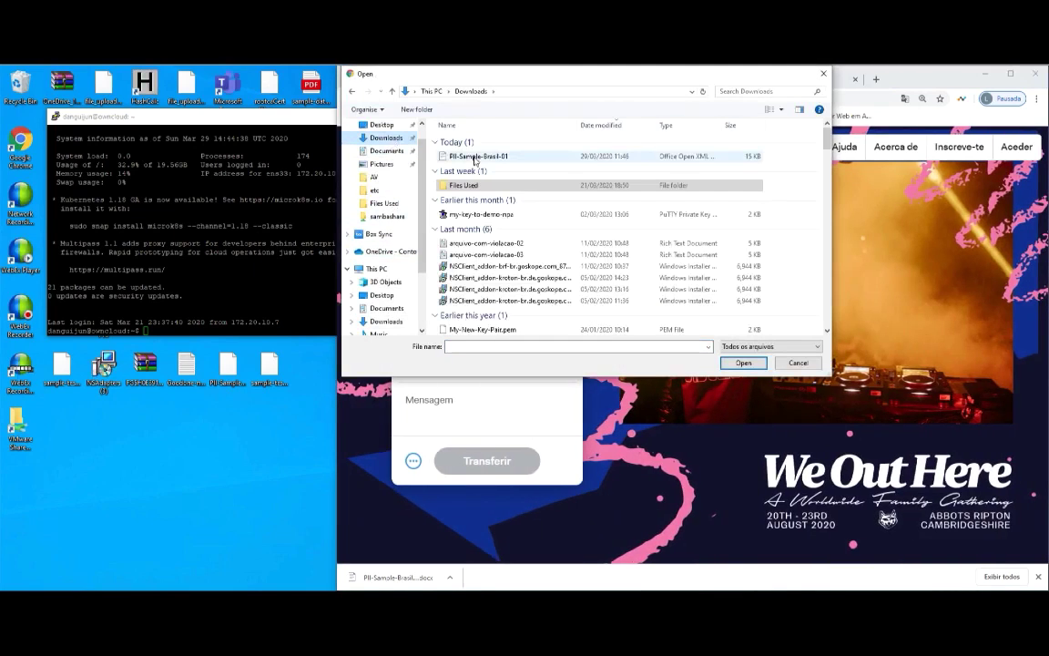
click(464, 155)
key(Return)
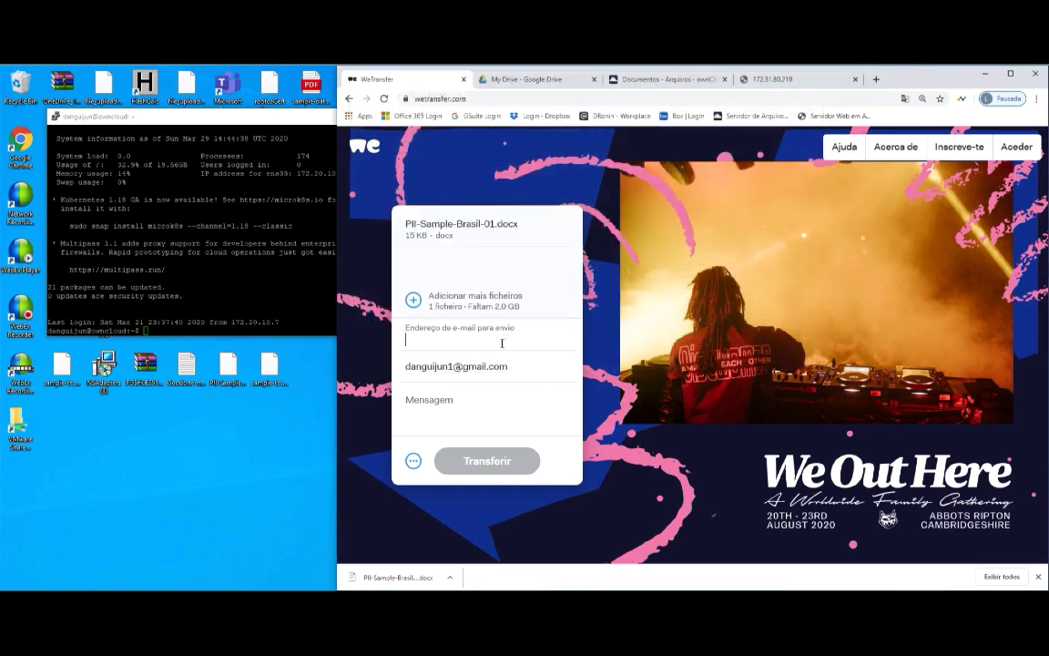
Enter the recipient's e-mail and the message 'Segue arquivo com PII', then start the transfer.
click(502, 342)
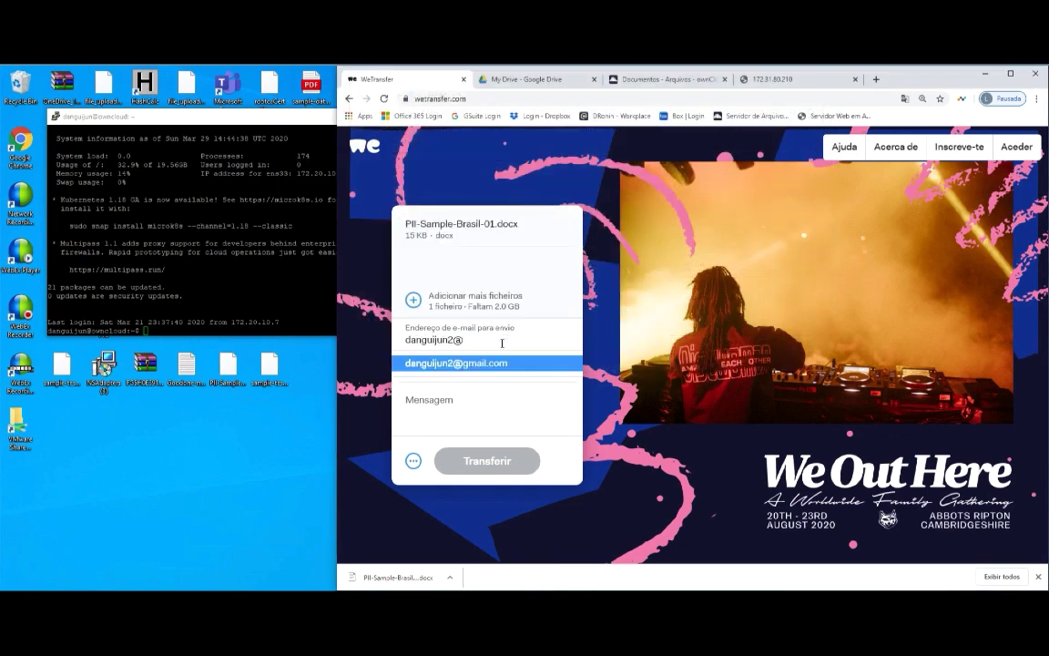
click(493, 386)
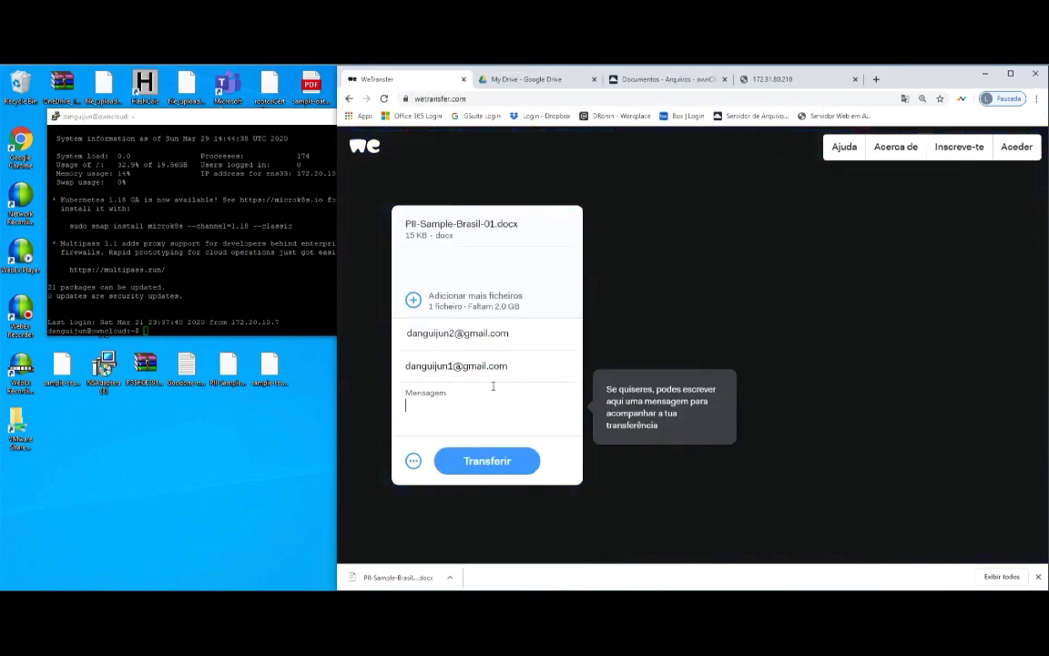
text(Segue arquivo com PII)
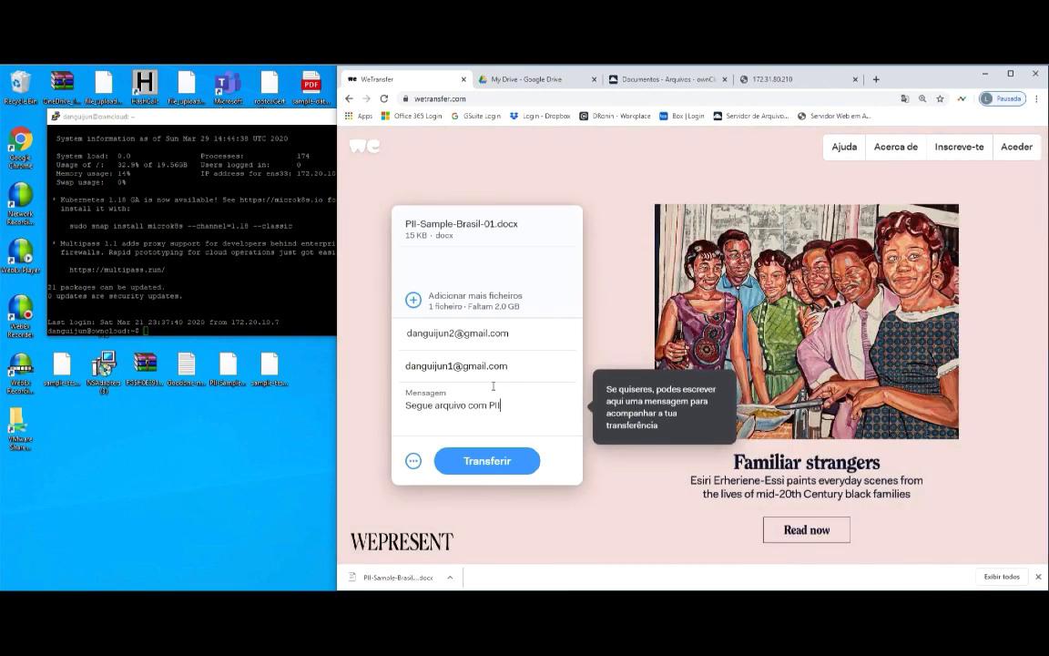
click(489, 461)
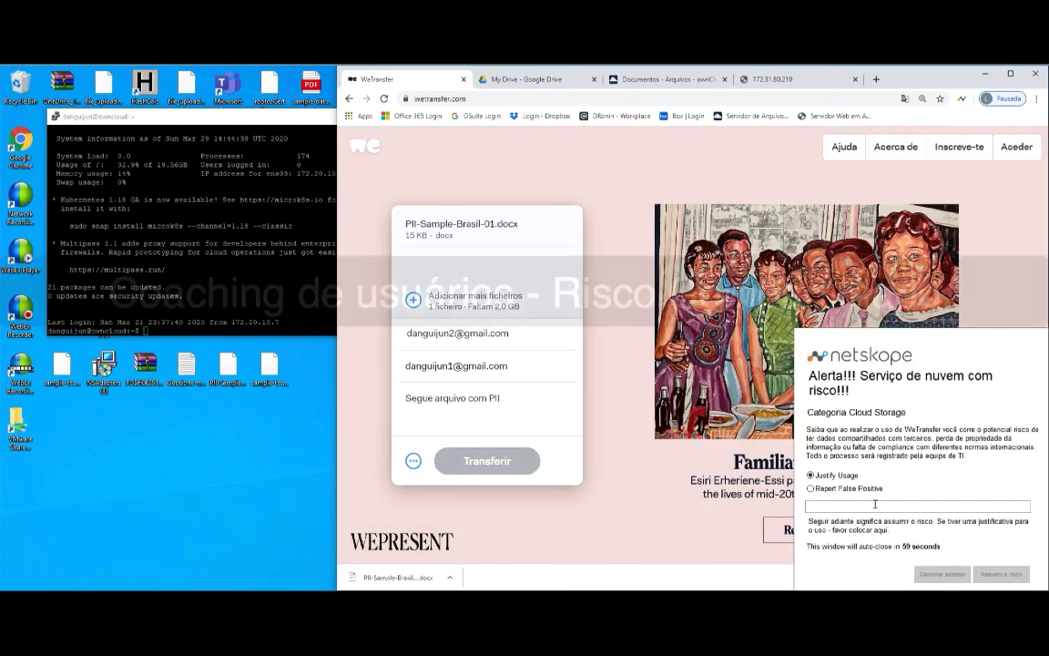
Justify with 'ok' and accept the Netskope risk (Assumir o risco) to continue the transfer.
text(ok)
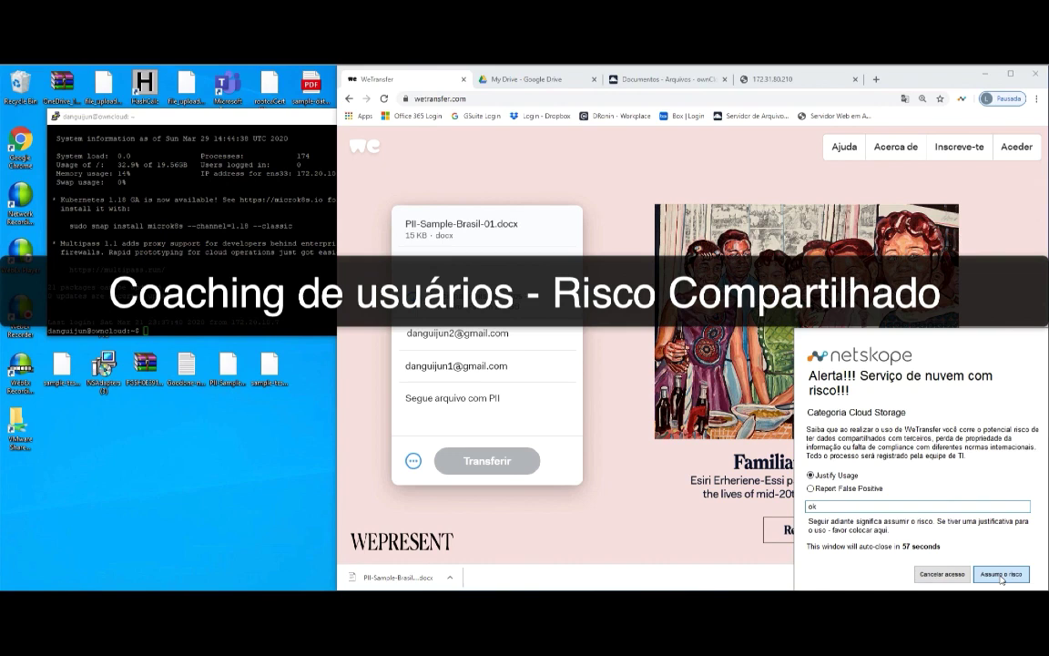
click(1001, 576)
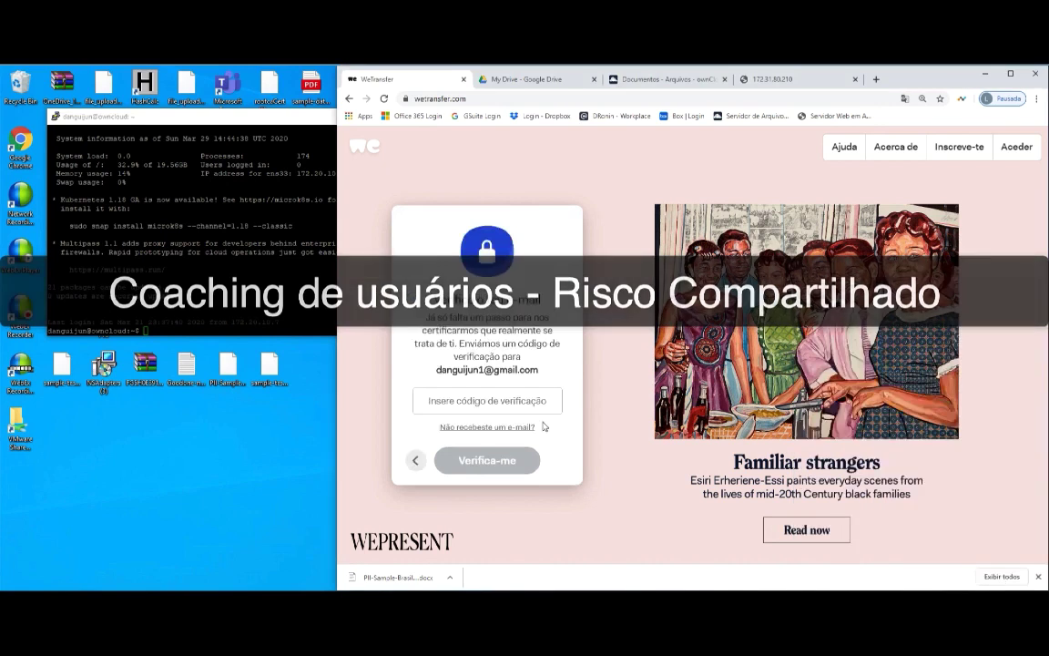
click(547, 80)
click(429, 81)
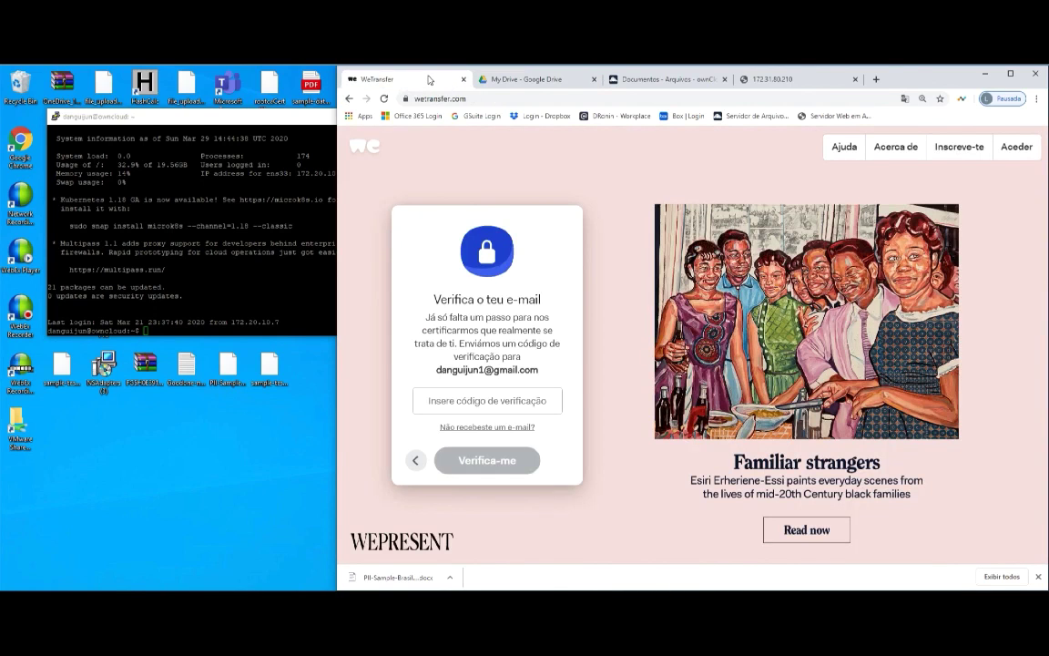
click(541, 81)
Open Gmail in a new tab from the Google apps menu to find the verification code.
click(1007, 142)
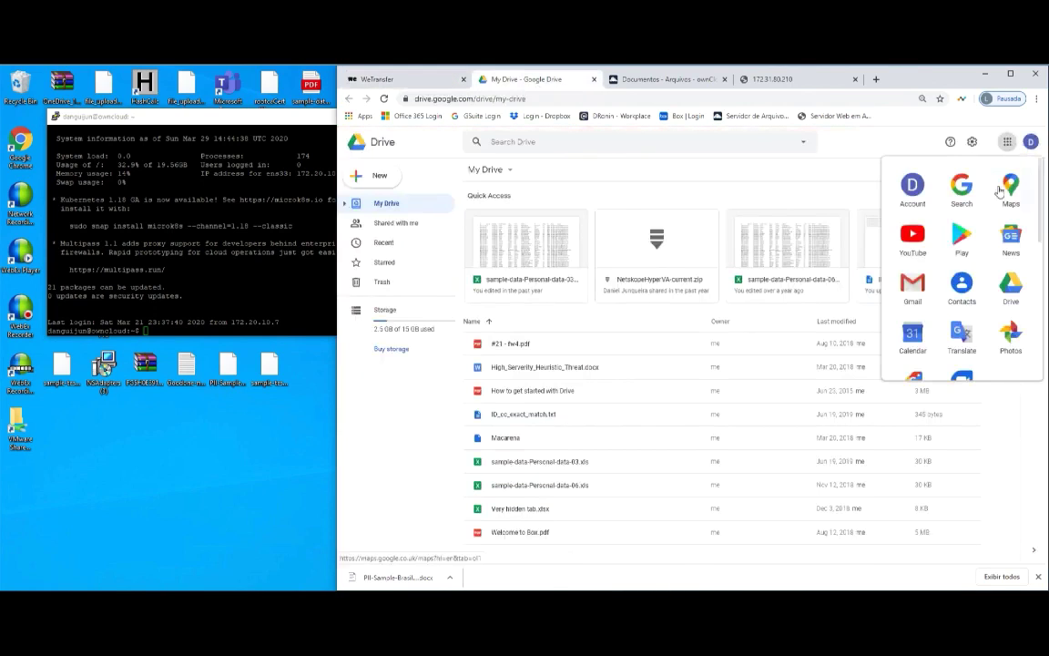
right_click(912, 285)
click(938, 296)
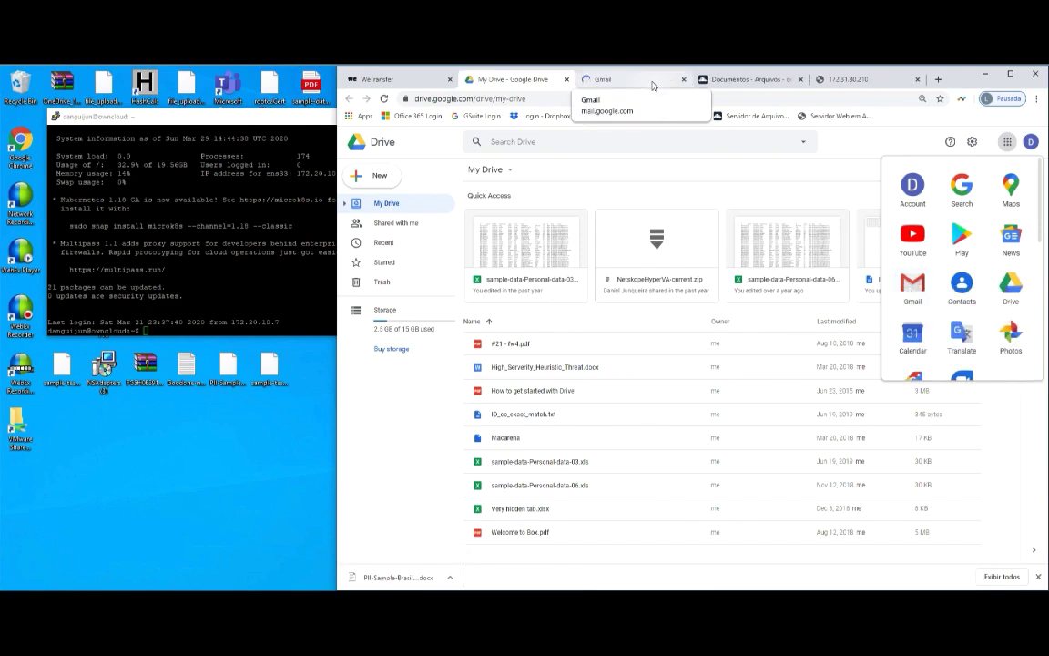
click(653, 86)
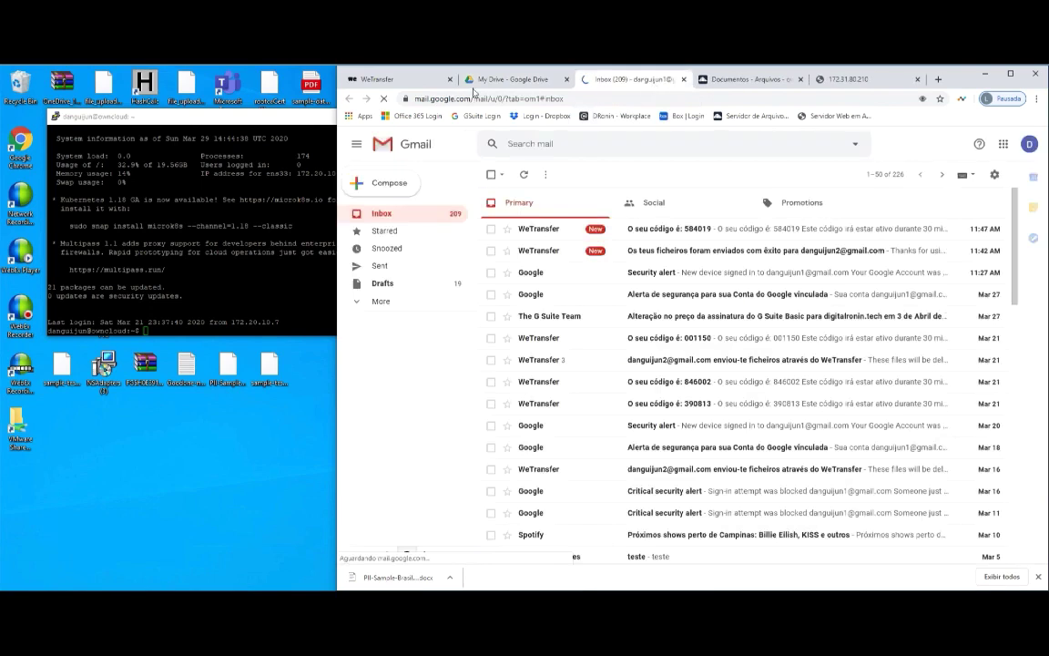
Enter the e-mailed verification code, dismiss Netskope's block alert, and return to Google Drive.
click(411, 81)
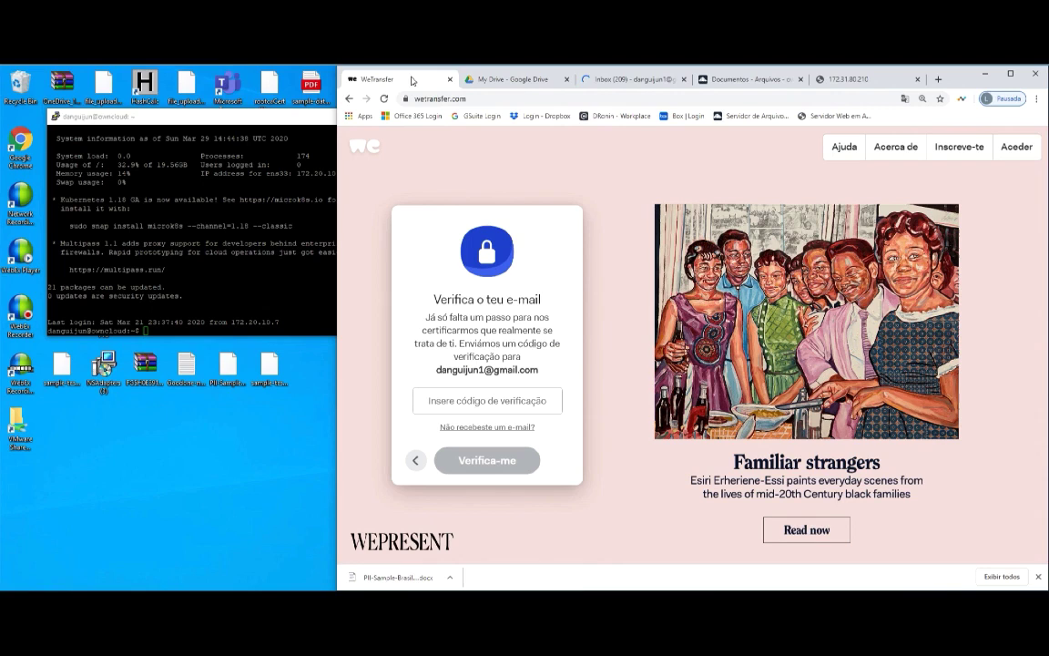
click(463, 400)
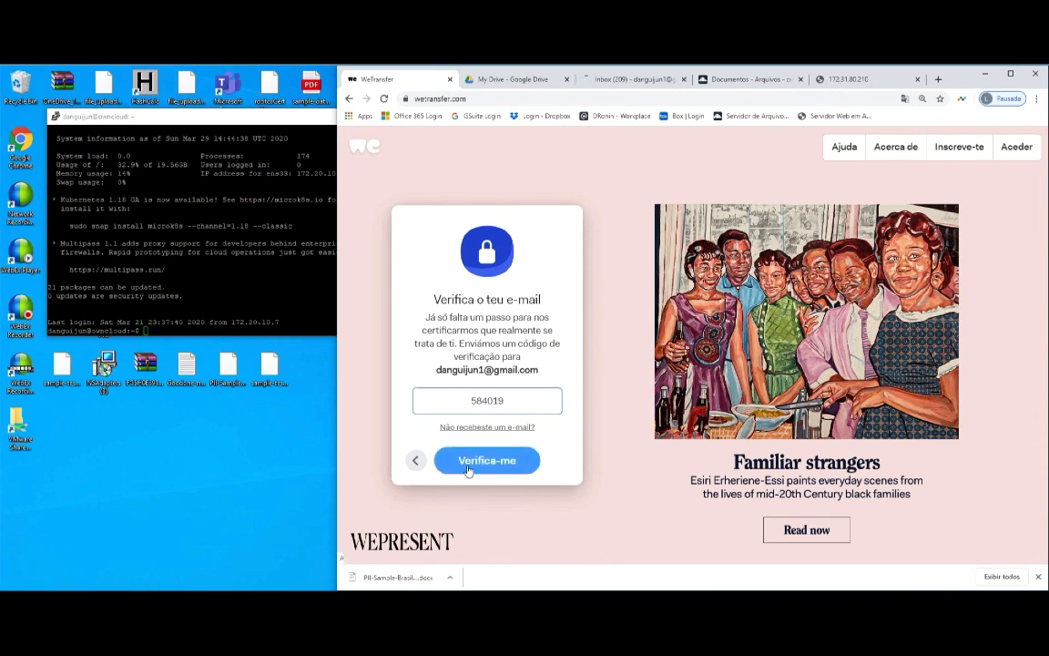
click(468, 461)
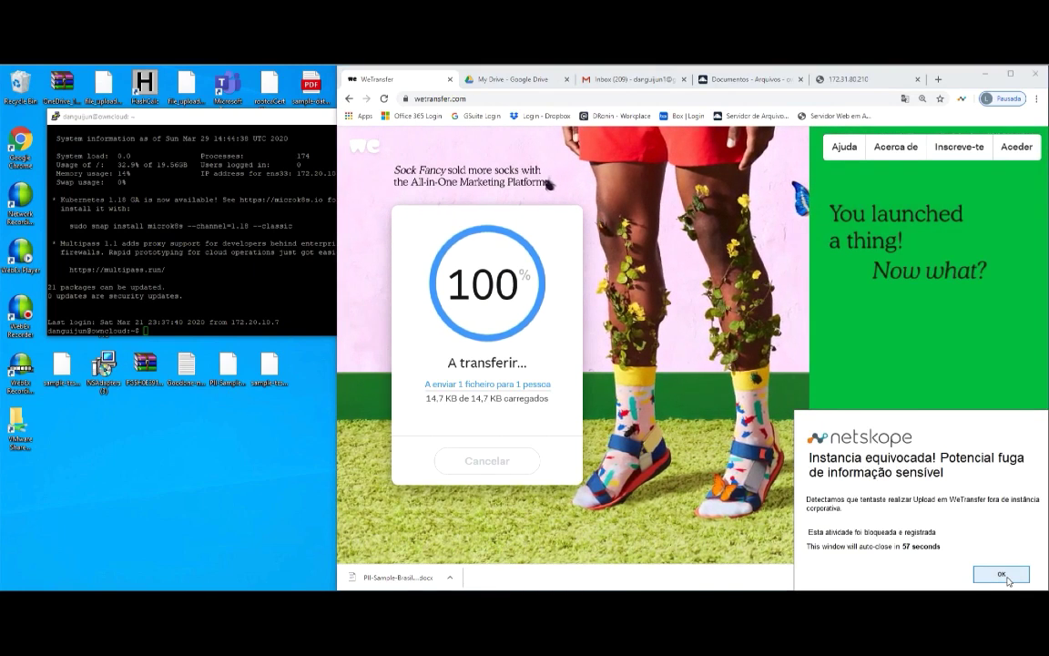
click(1002, 574)
click(524, 79)
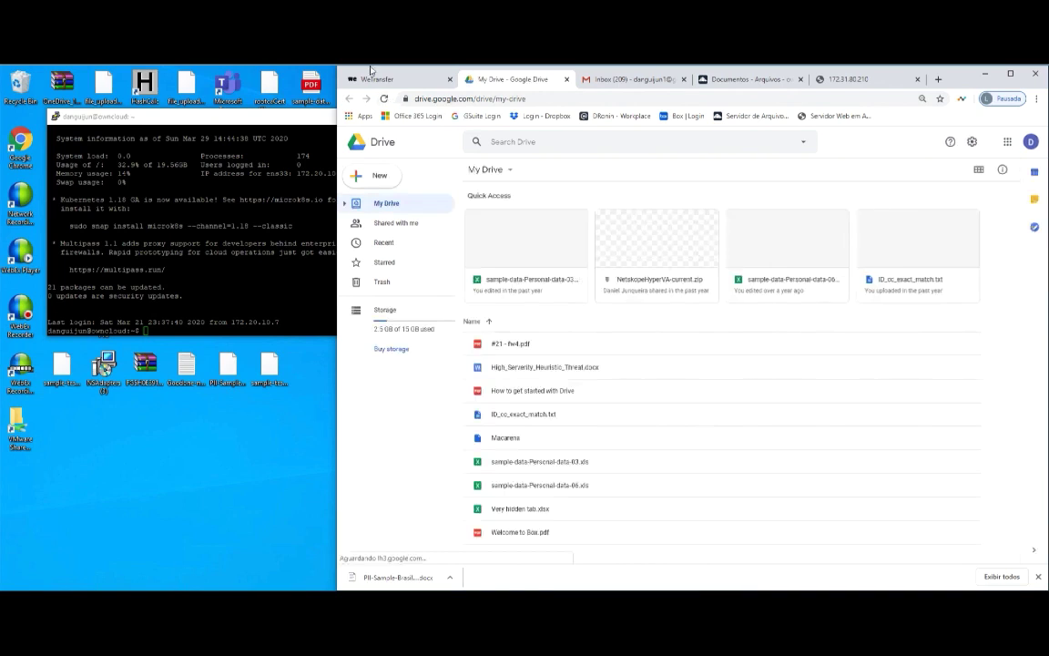
Try uploading PII-Sample-Brasil-01 from Downloads to personal My Drive, then dismiss Netskope's block alert.
click(380, 174)
click(391, 203)
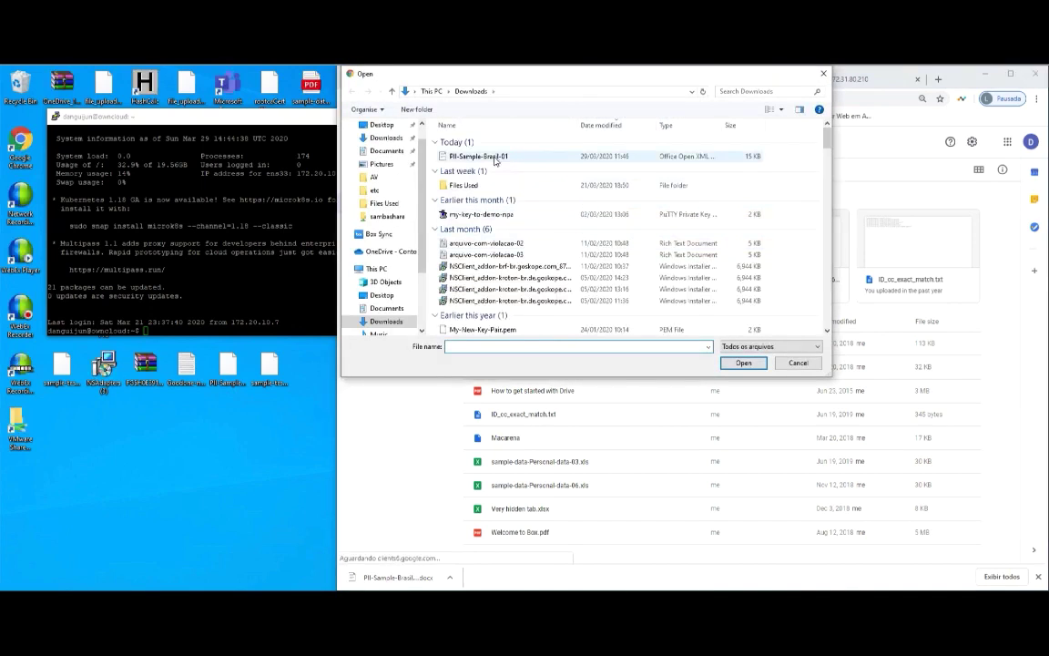
click(497, 157)
click(745, 364)
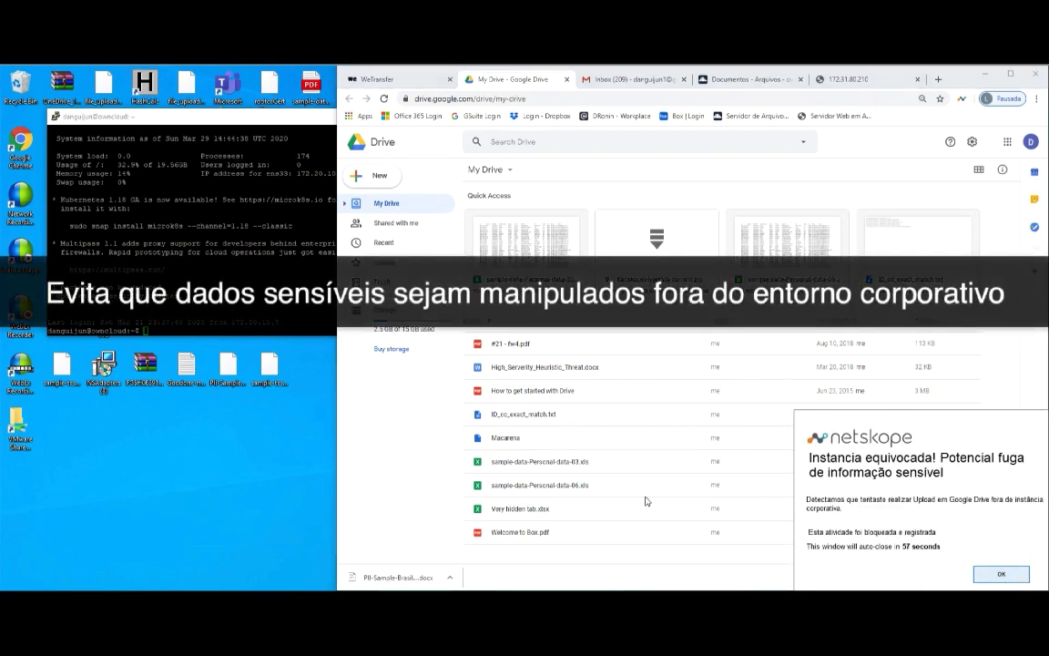
click(415, 601)
Bring the corporate Google Drive window forward and reload it.
right_click(416, 601)
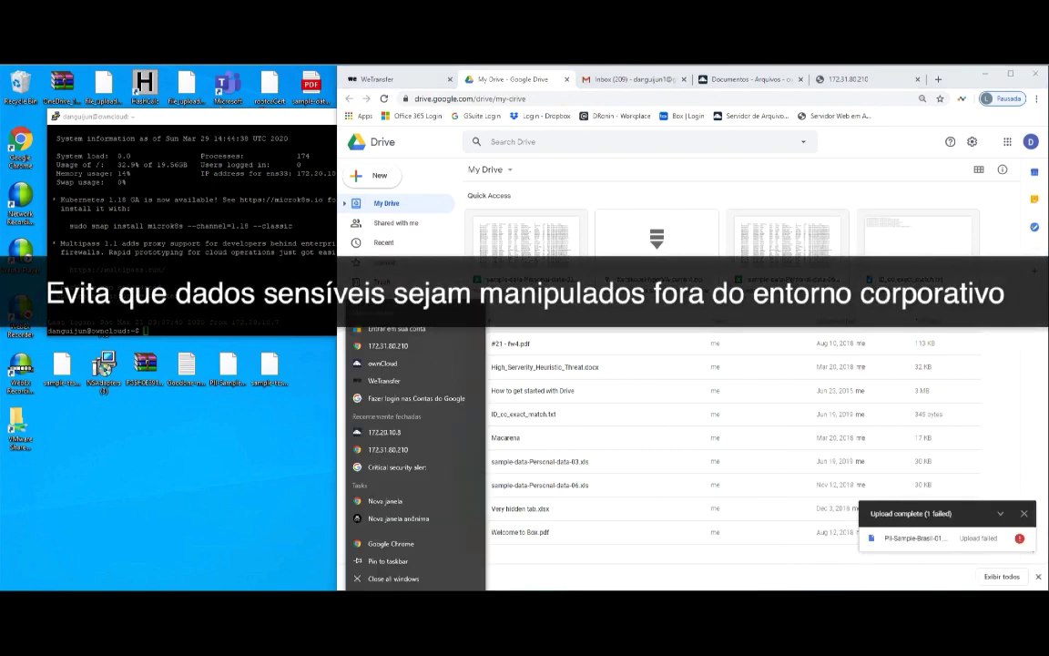
click(415, 601)
click(459, 571)
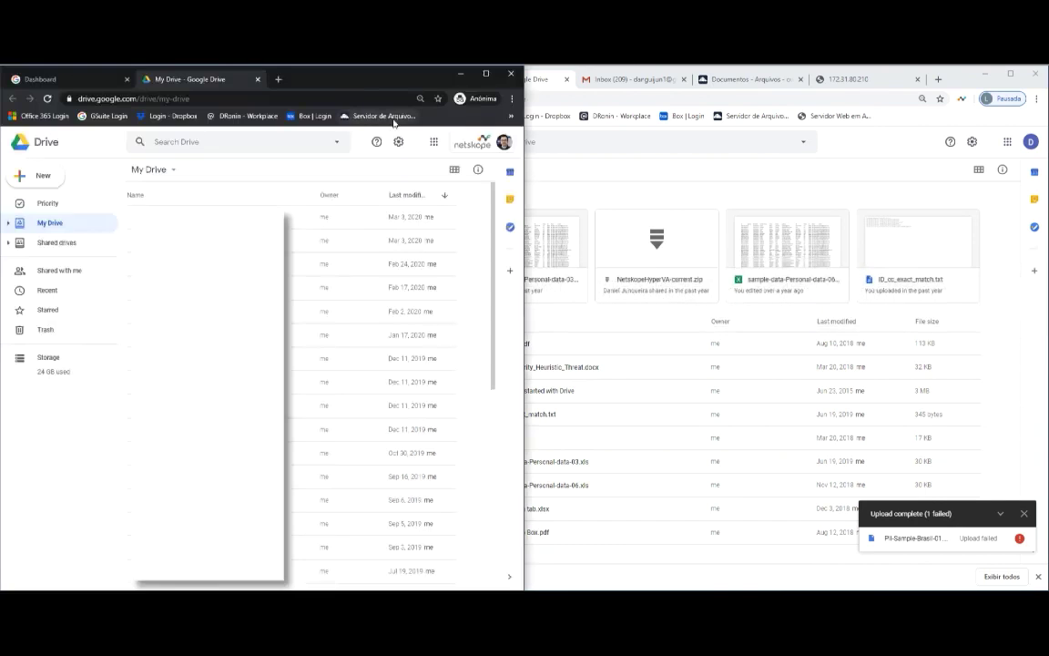
click(47, 99)
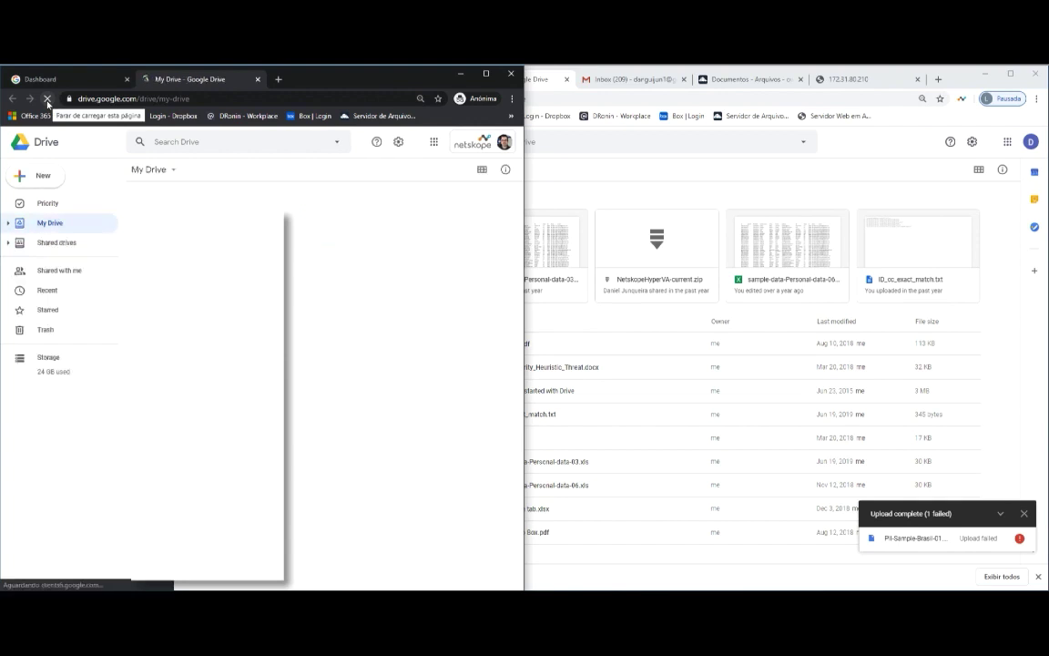
Upload PII-Sample-Brasil-01 to corporate My Drive, with the personal Drive window narrowed to the right half.
click(38, 178)
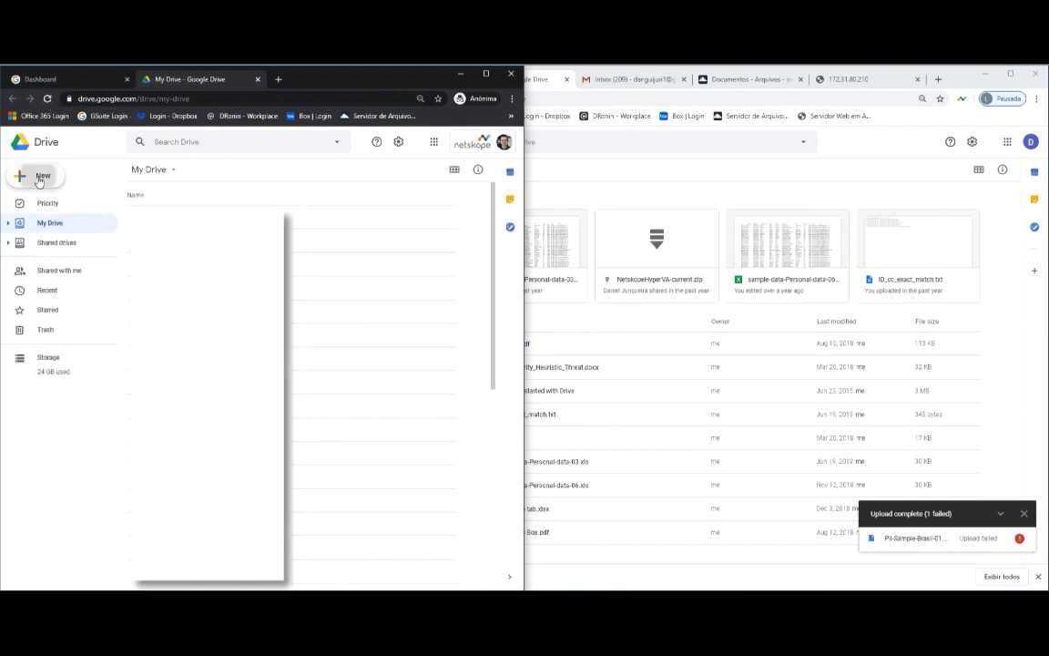
click(47, 202)
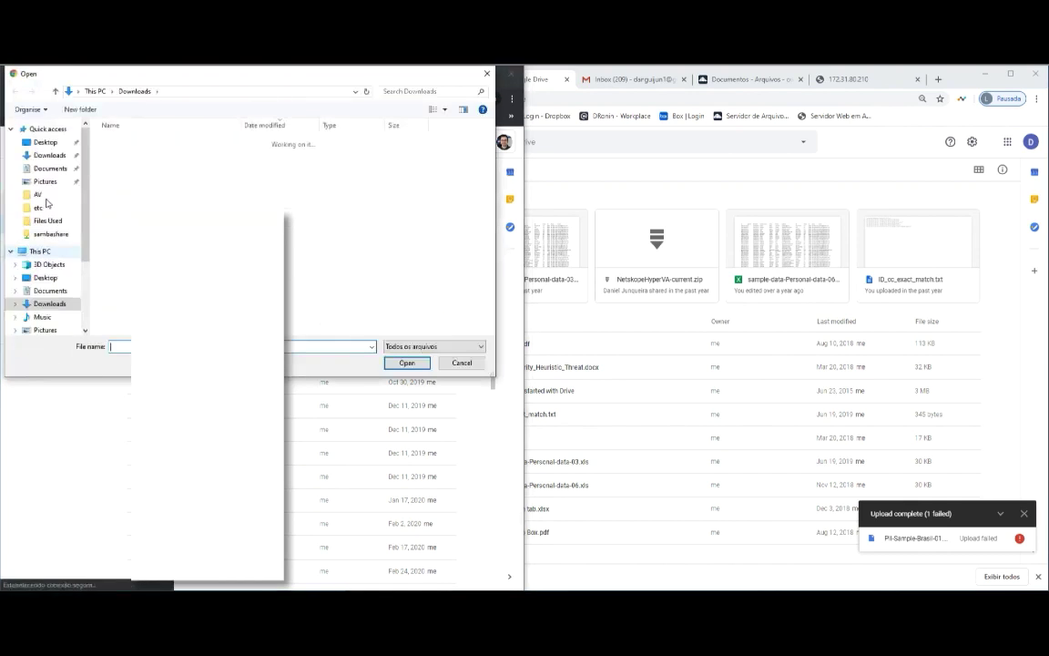
click(628, 179)
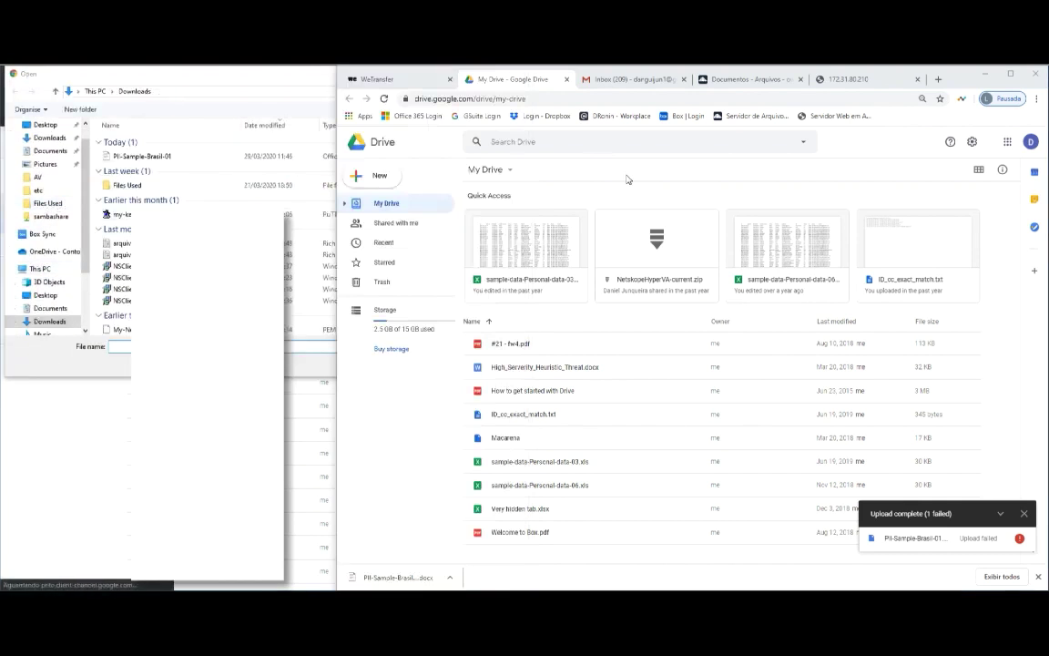
drag(337, 156, 505, 158)
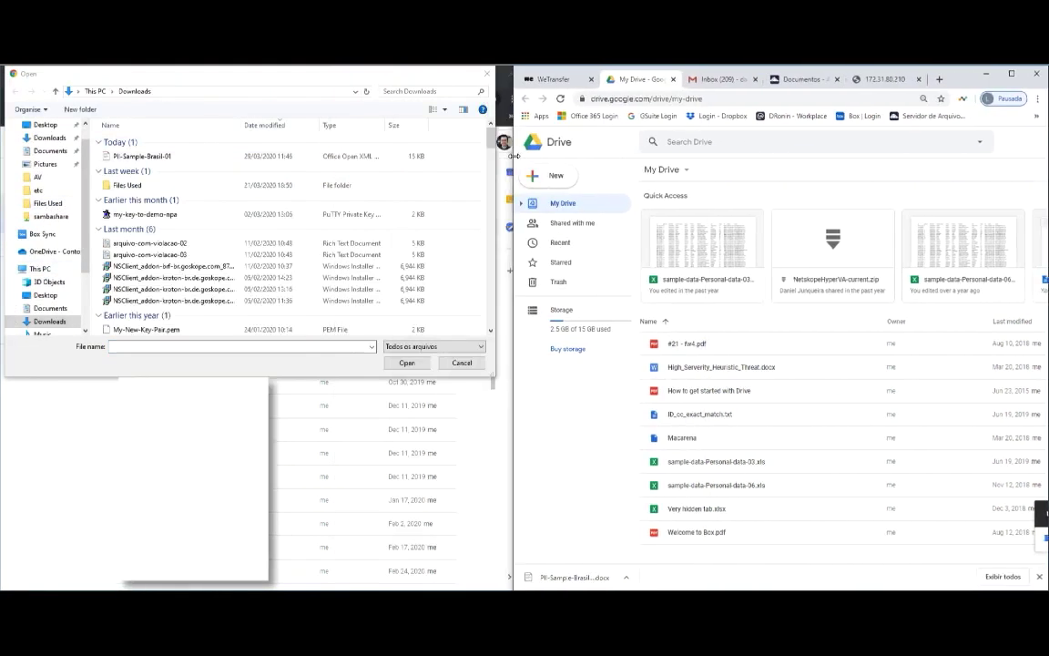
click(201, 155)
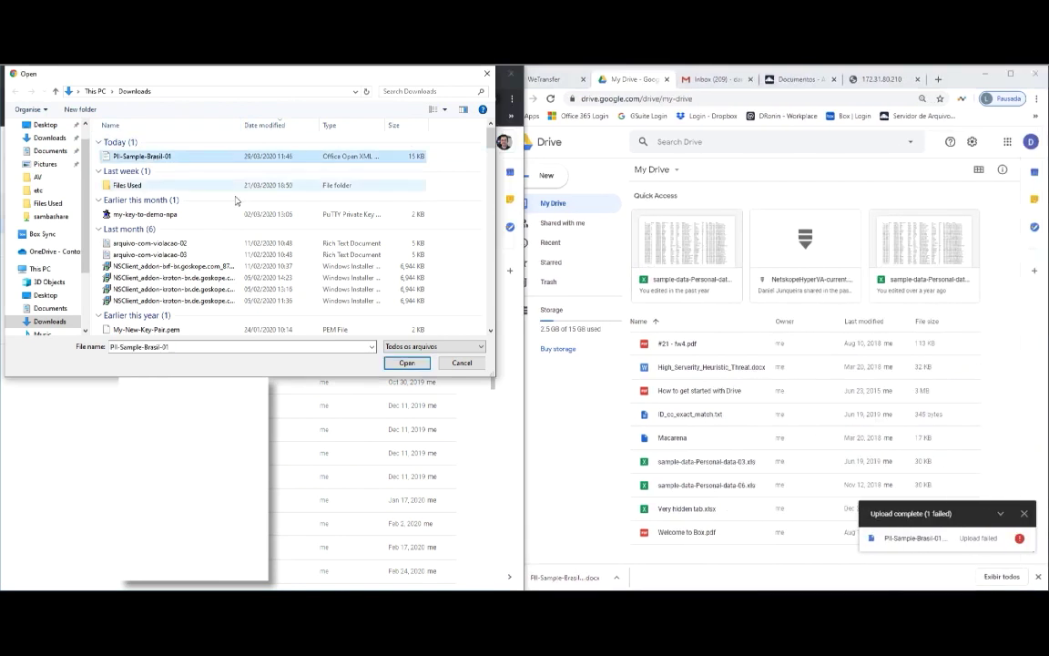
click(407, 362)
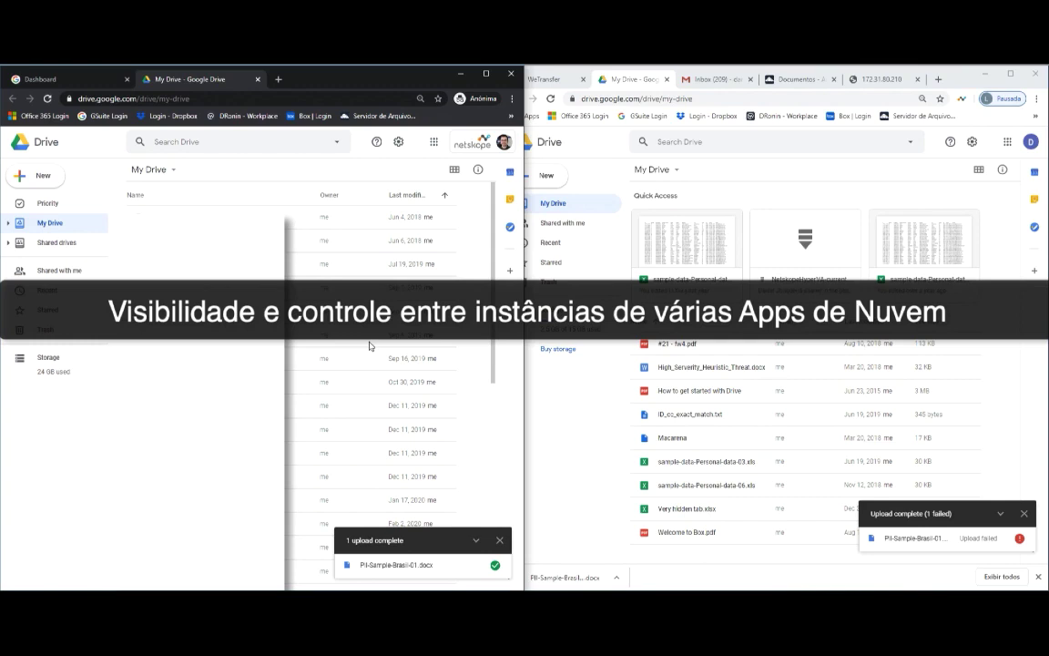
click(962, 84)
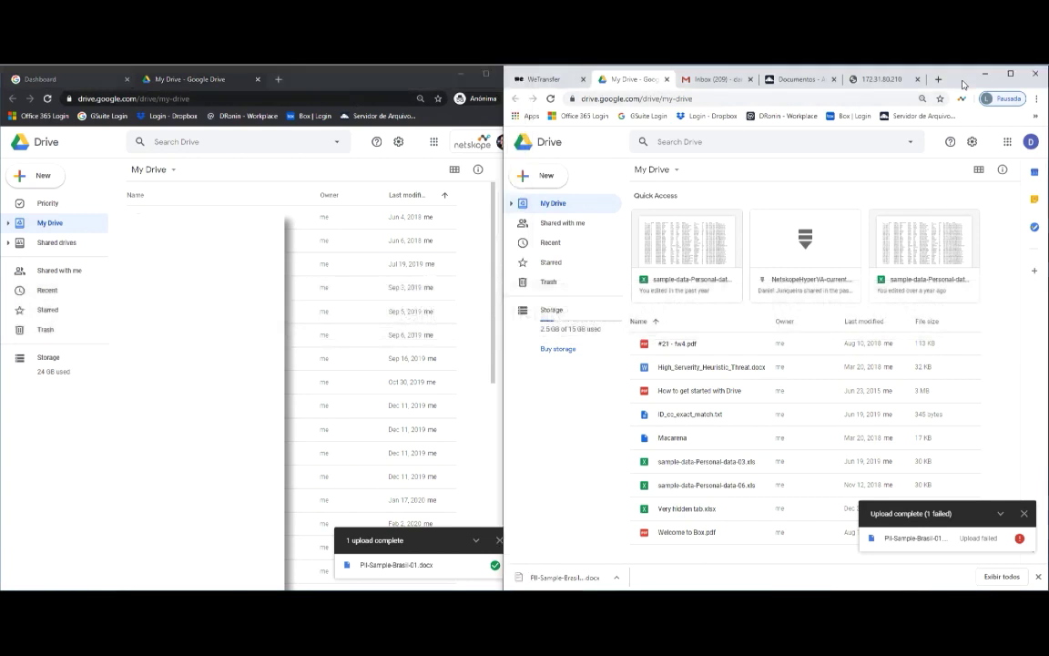
click(939, 80)
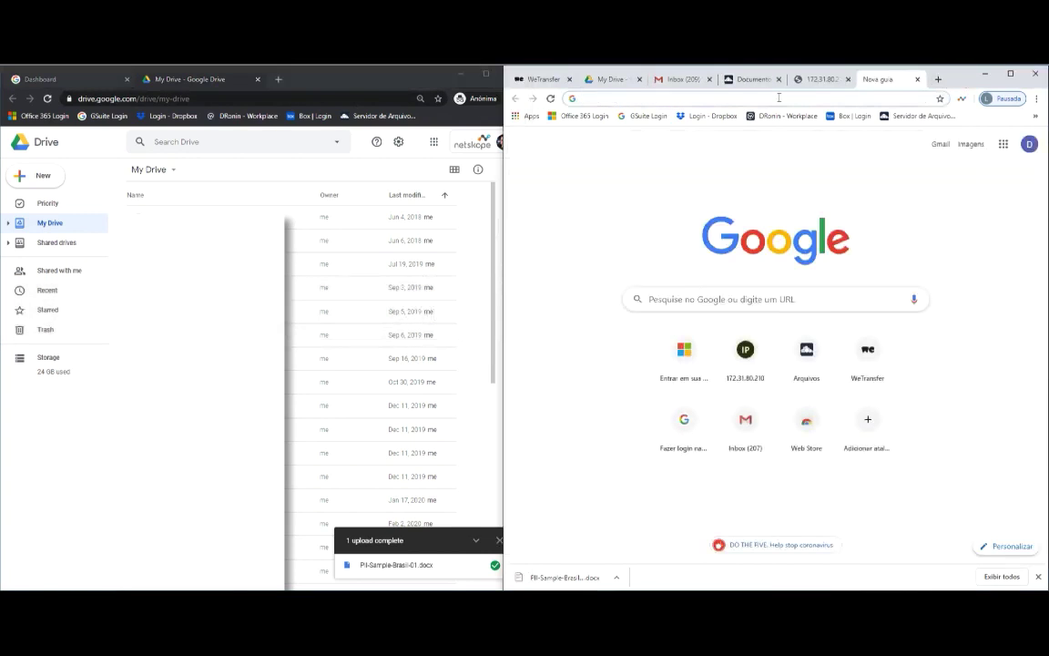
text(www.charlesproxy.)
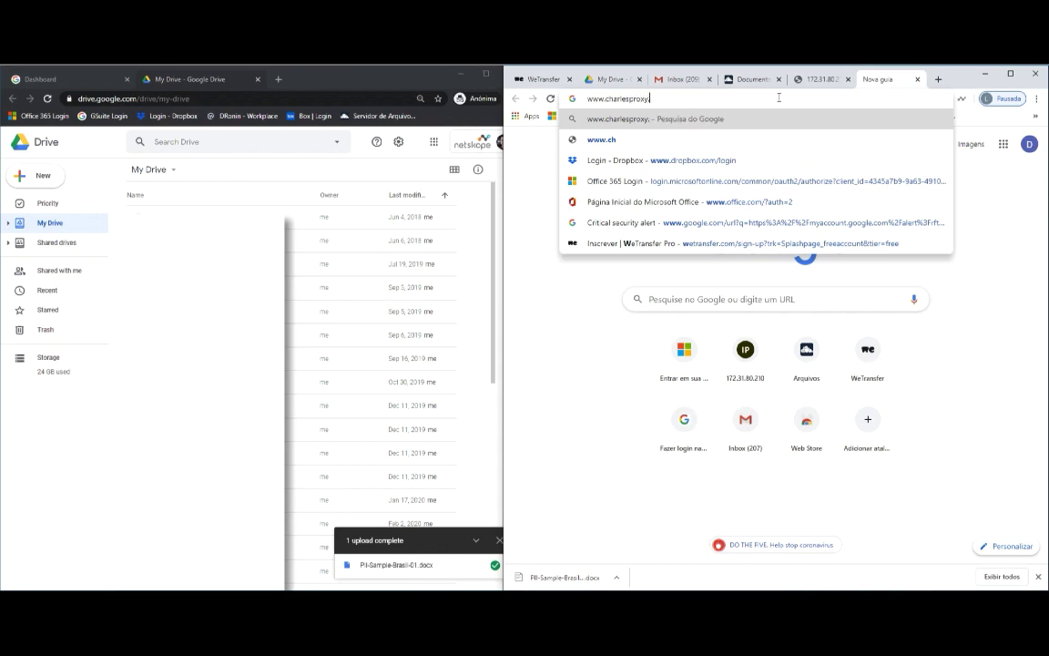
text(com)
key(Return)
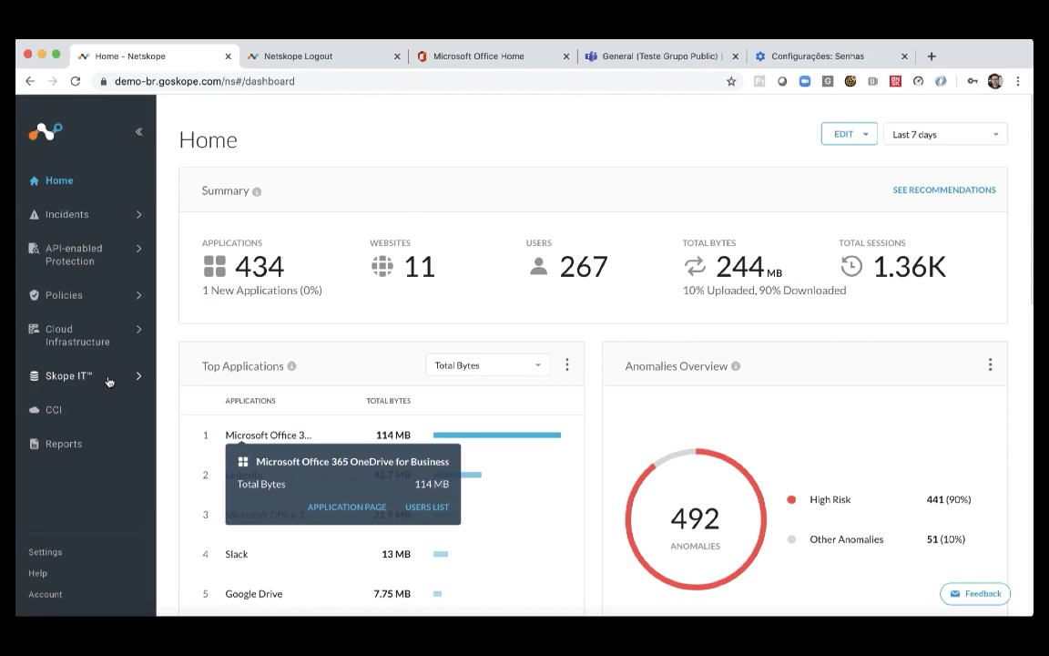
Open Skope IT Network Events and remove the Application column from the table.
click(106, 375)
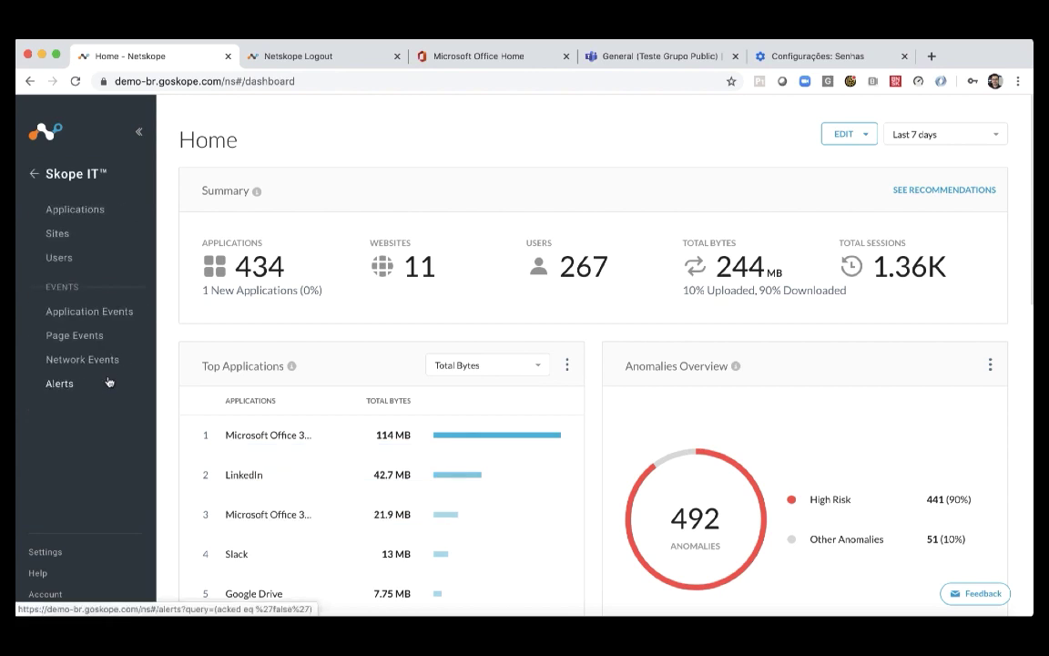
click(101, 361)
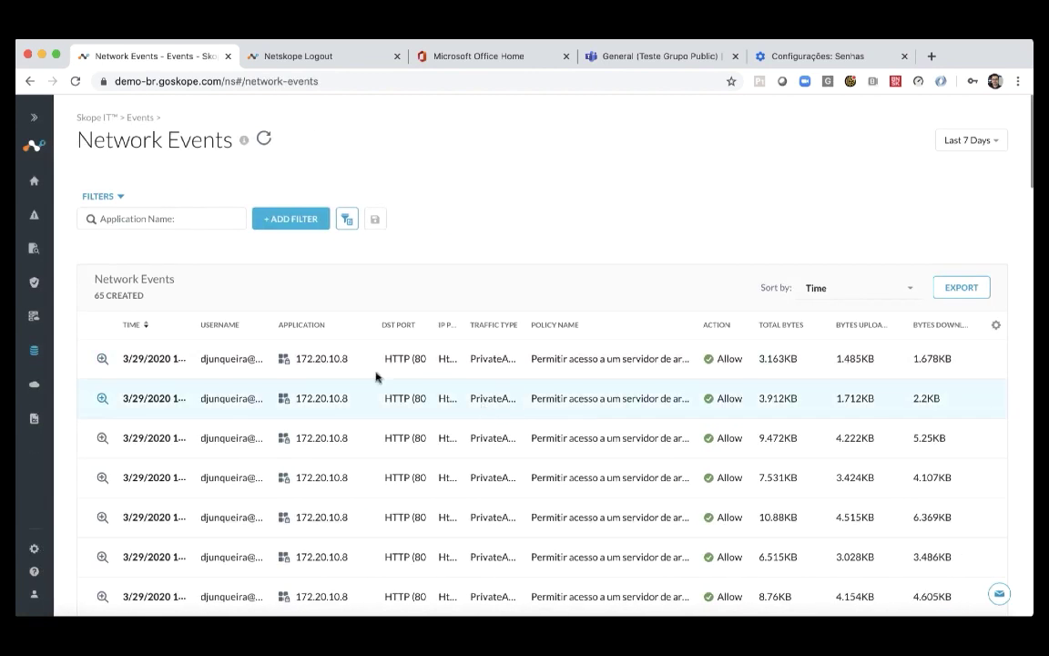
scroll(377, 376, down, 3)
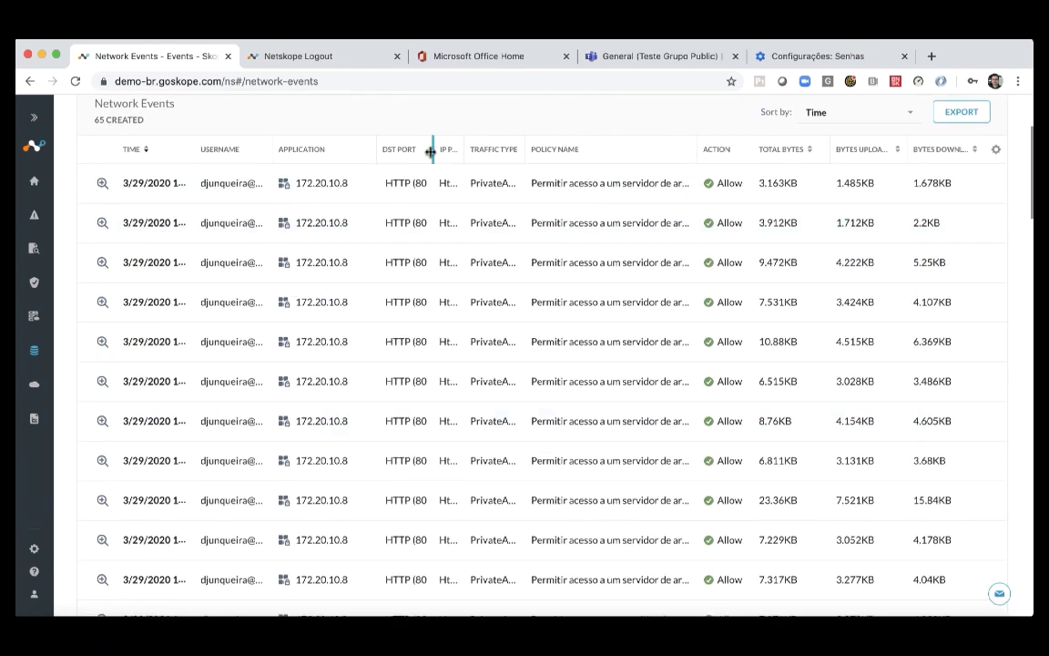
click(996, 152)
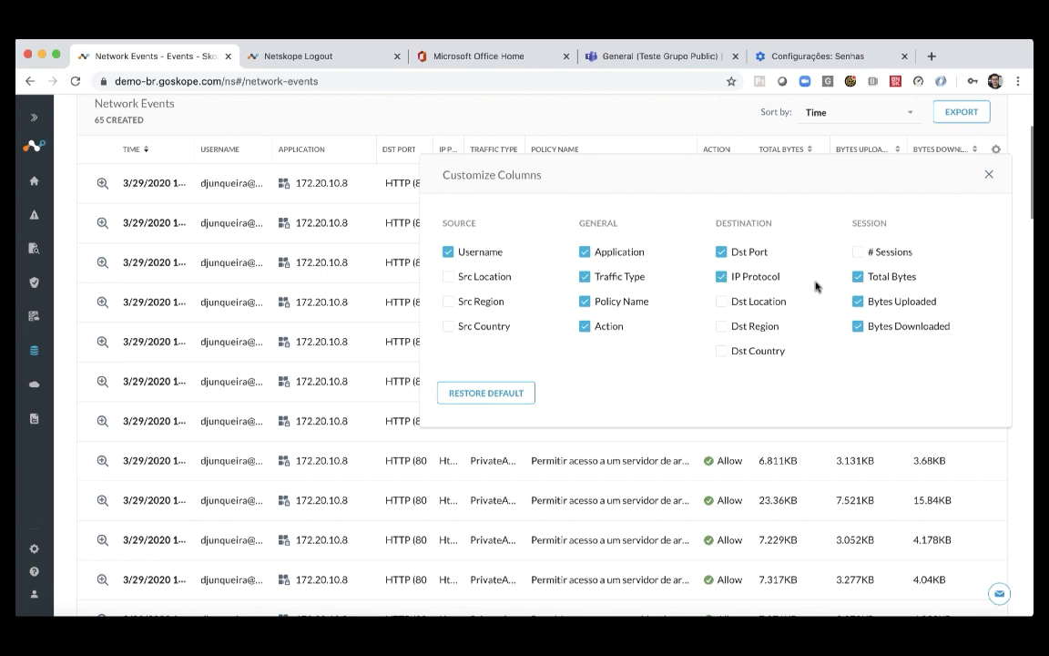
click(589, 254)
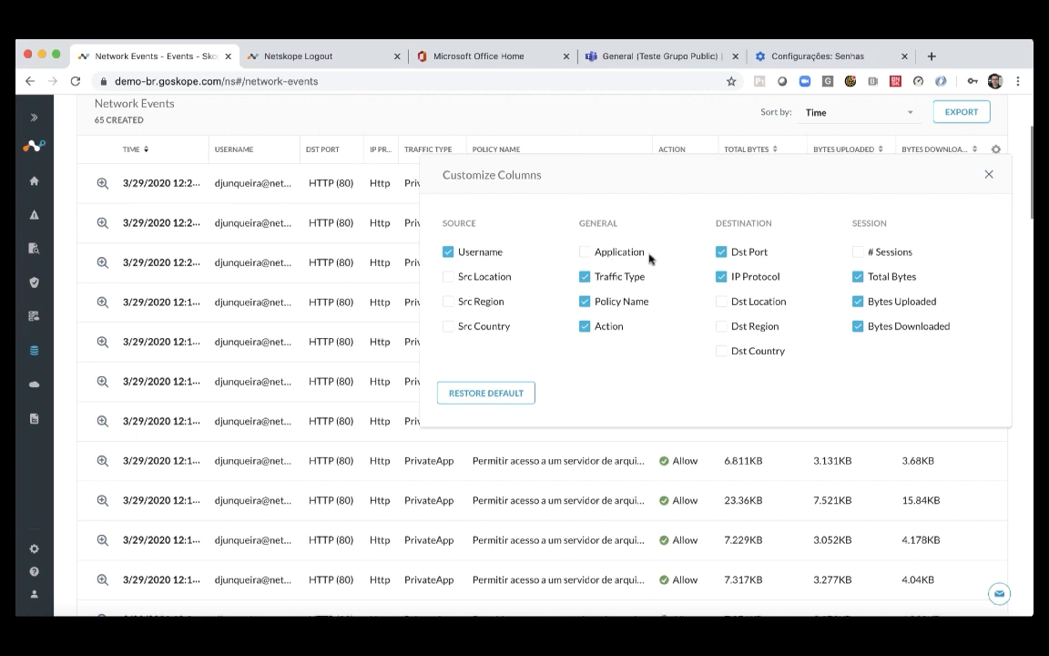
click(989, 177)
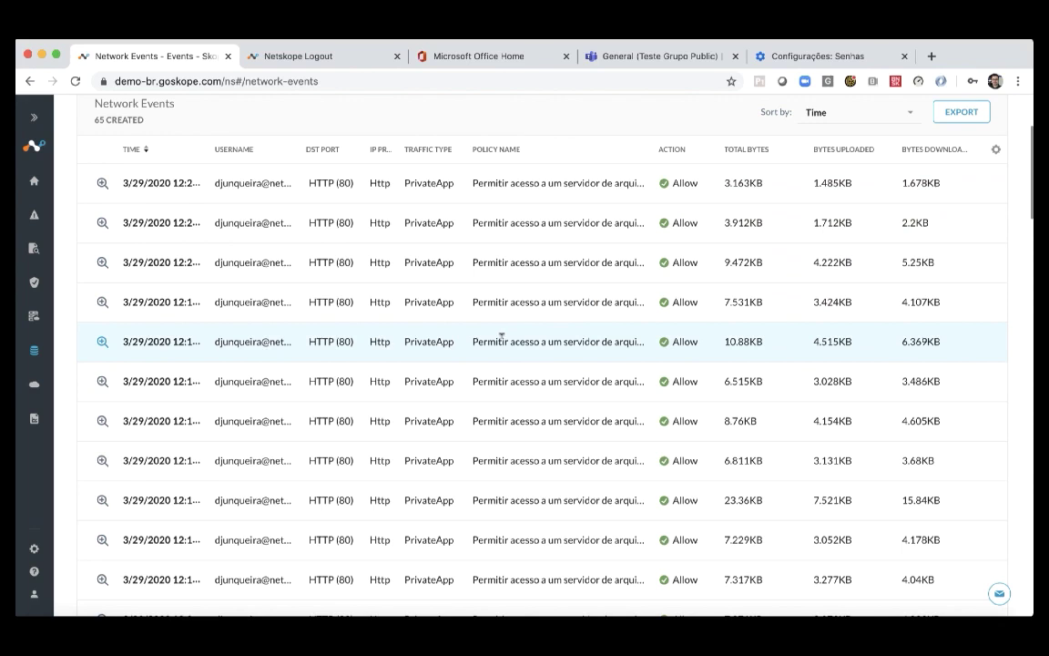
Review the RDP network event's details, close them, and switch to Application Events.
scroll(461, 499, down, 10)
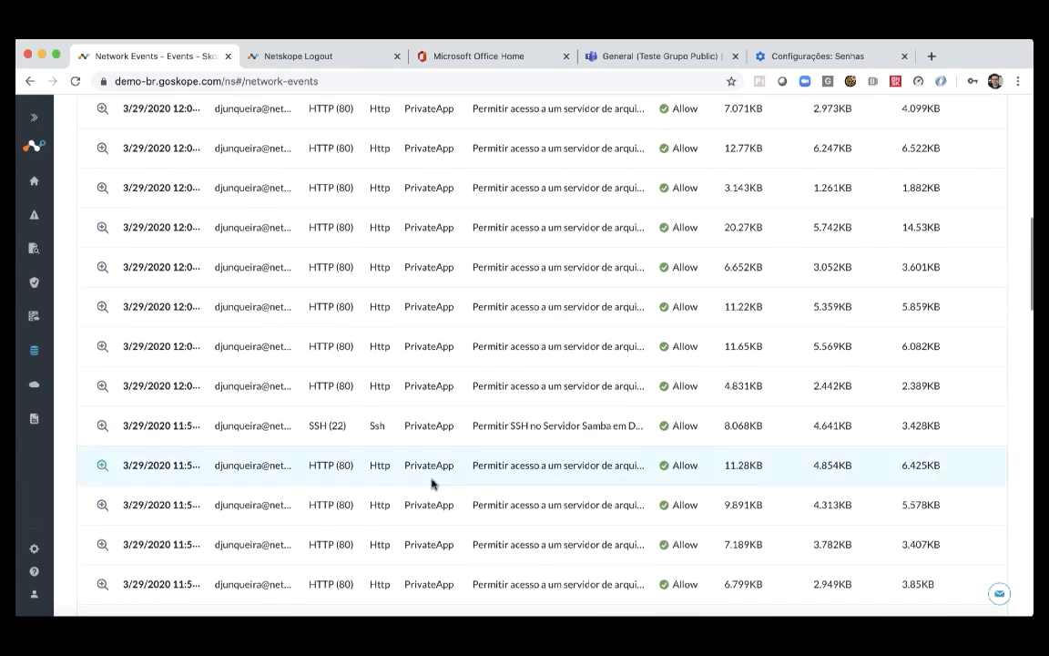
scroll(376, 424, down, 5)
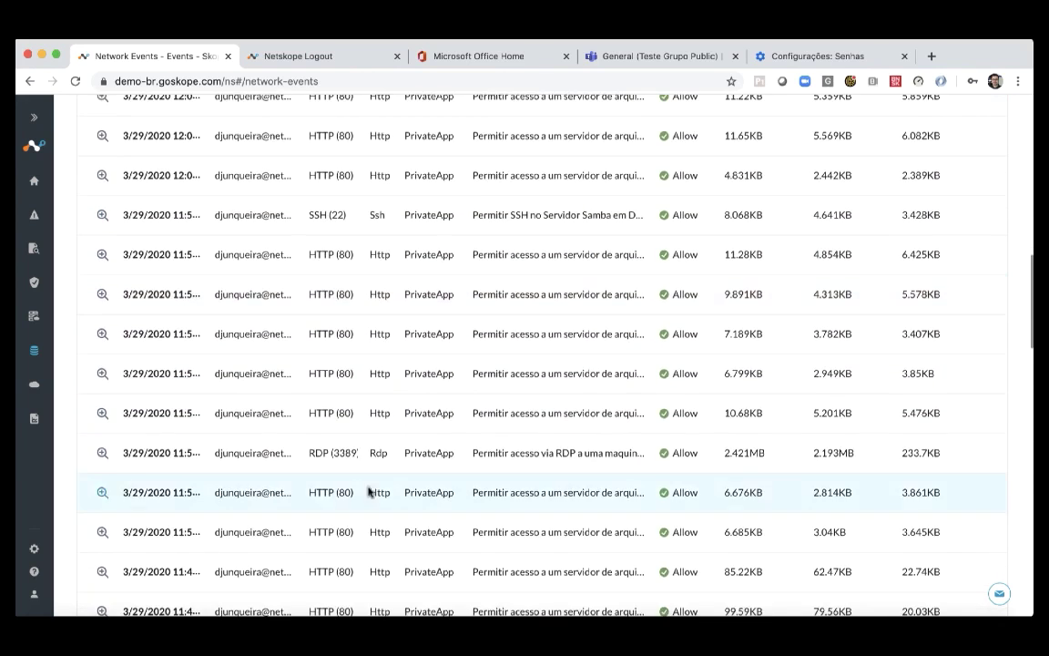
click(103, 453)
scroll(974, 349, down, 4)
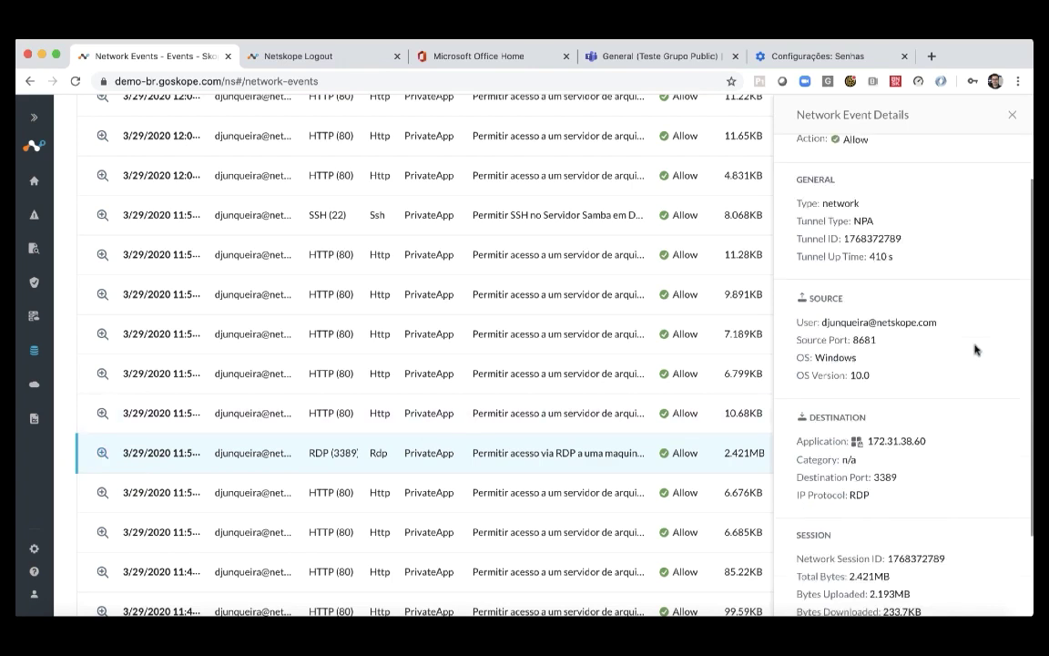
scroll(976, 349, up, 4)
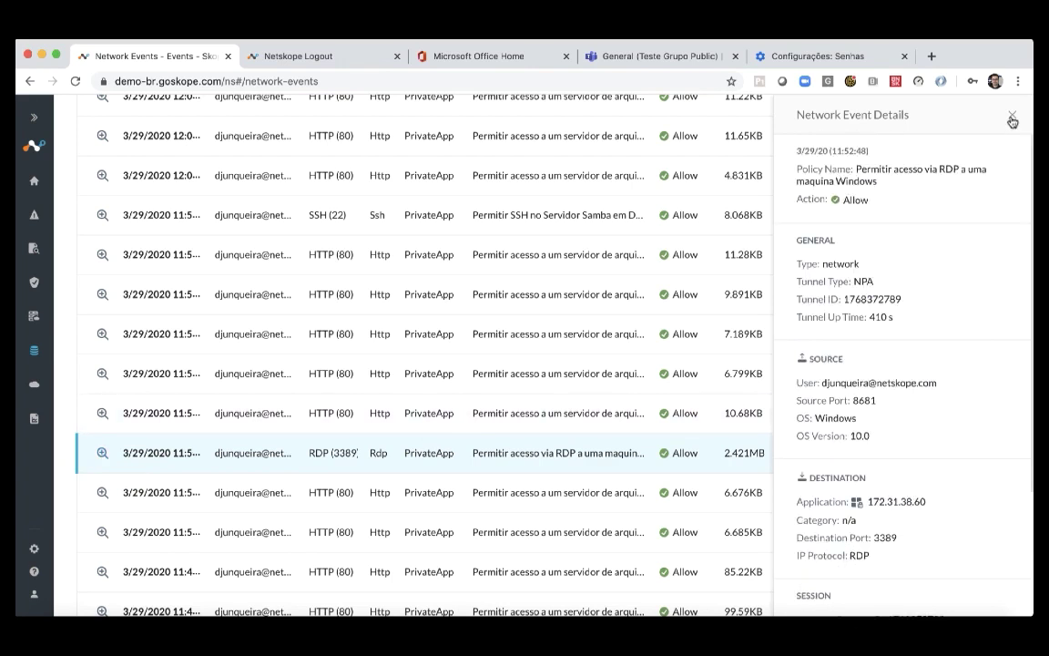
click(1012, 116)
scroll(991, 300, up, 10)
mouse_move(31, 119)
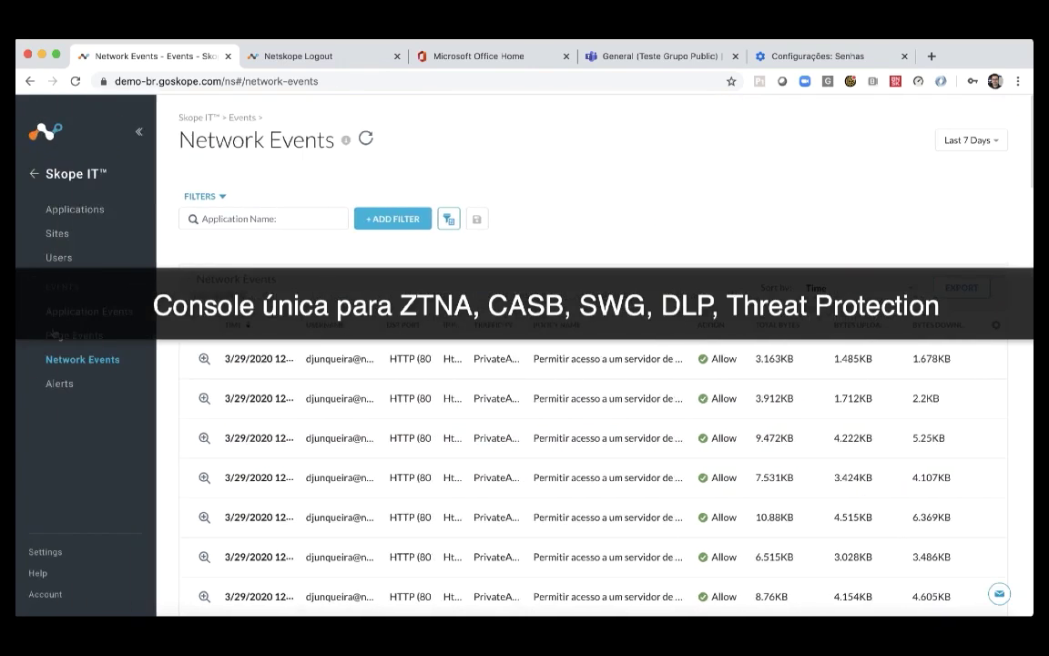
click(62, 303)
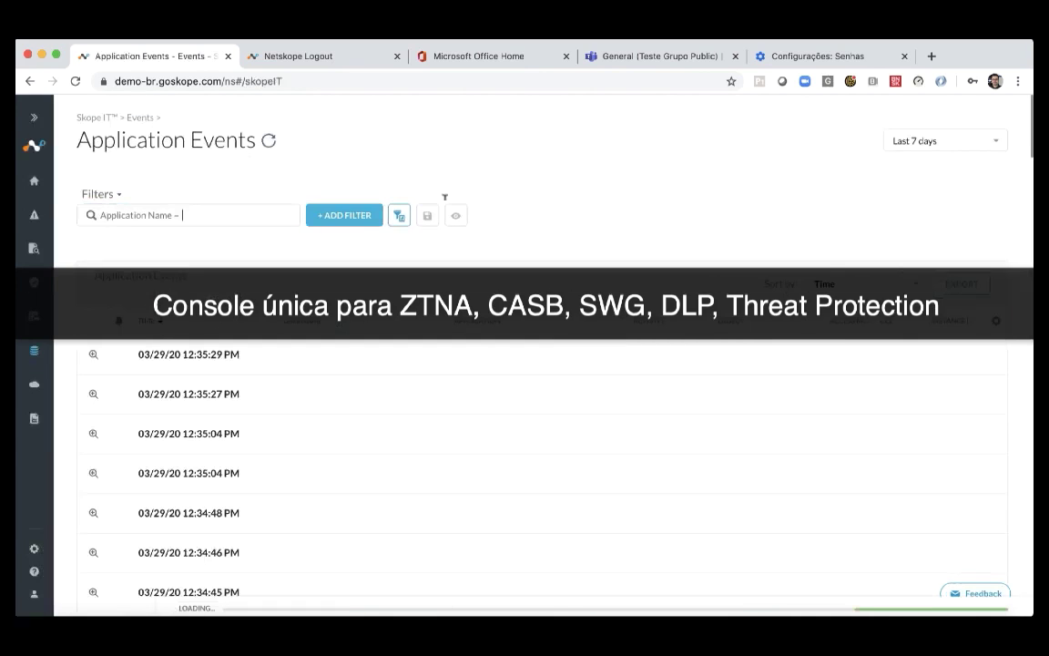
Filter Application Events to the Client access method.
click(381, 220)
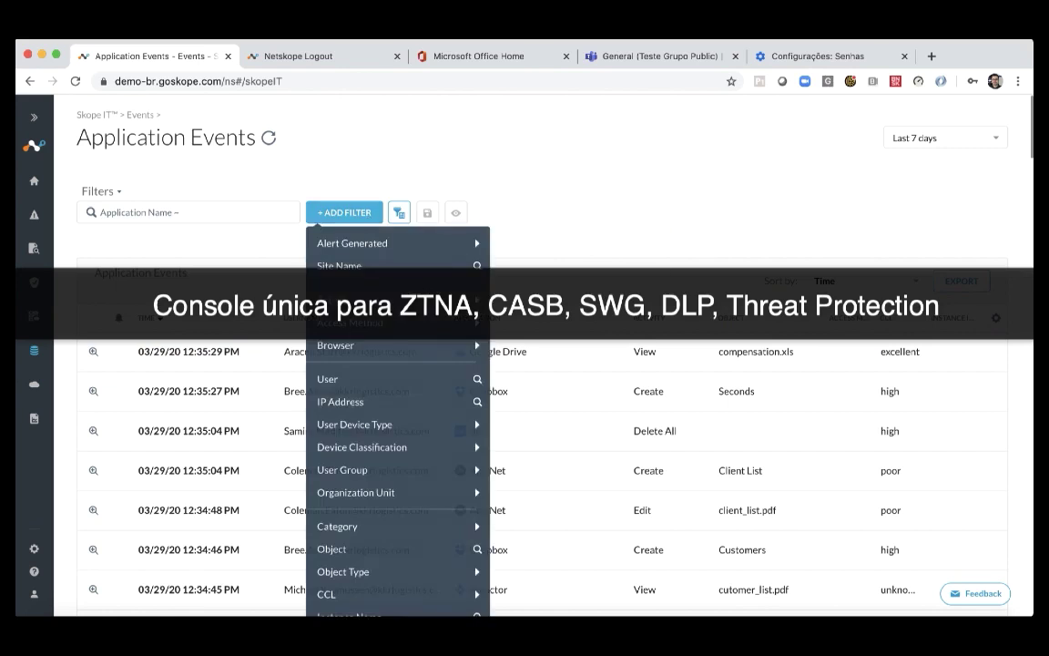
mouse_move(401, 318)
click(505, 389)
click(613, 479)
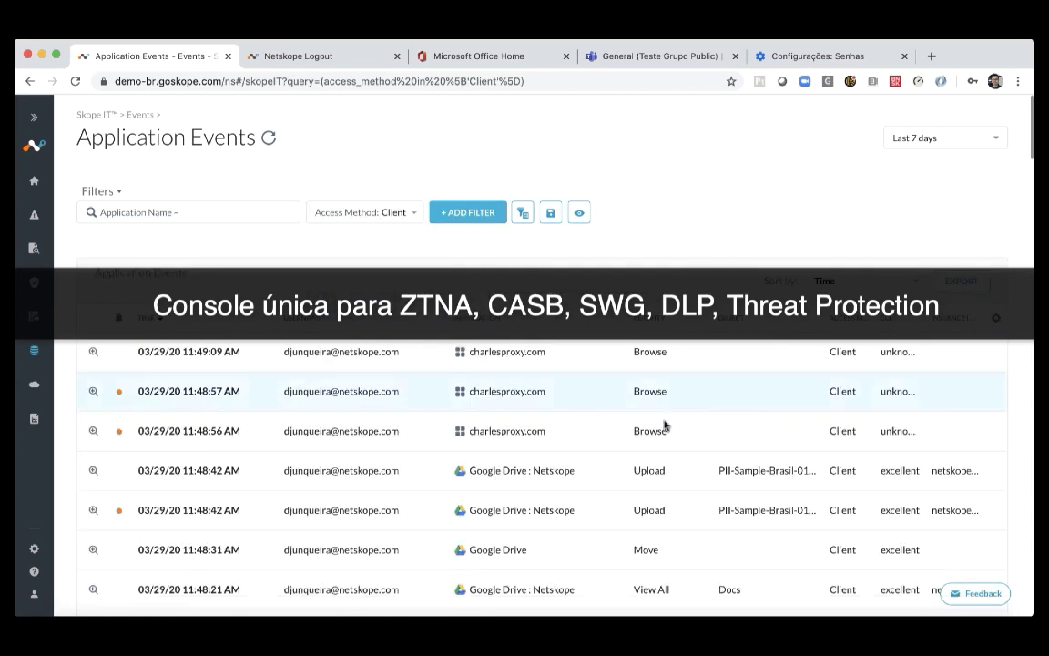
Inspect the 11:47:40 and 11:46:57 WeTransfer events and the 11:48:04 personal Drive upload details.
scroll(665, 455, down, 5)
scroll(640, 486, down, 1)
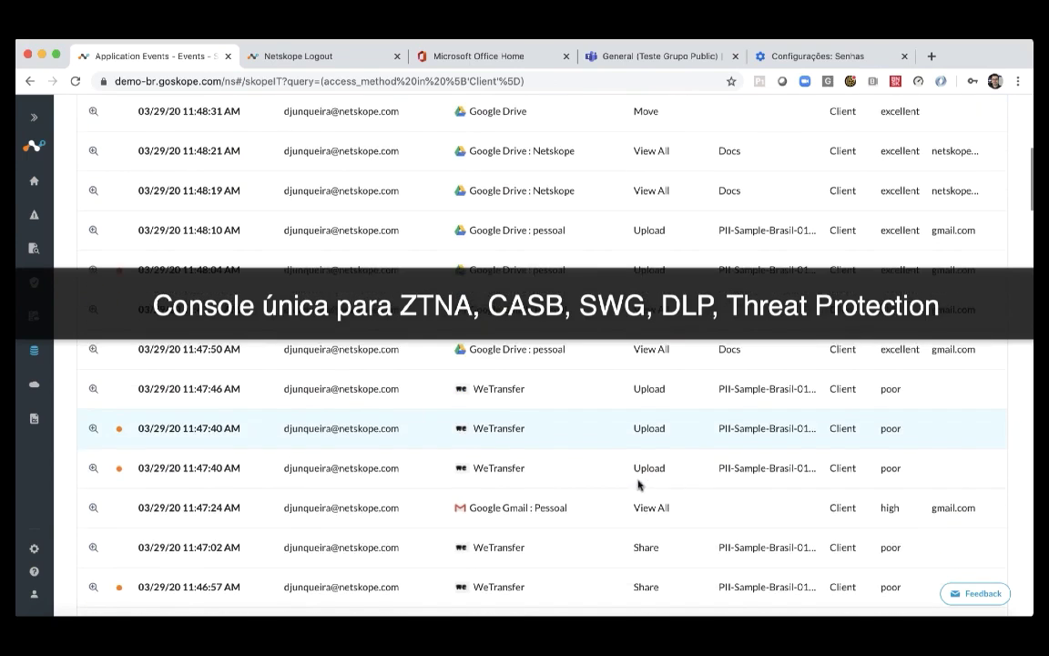
click(92, 470)
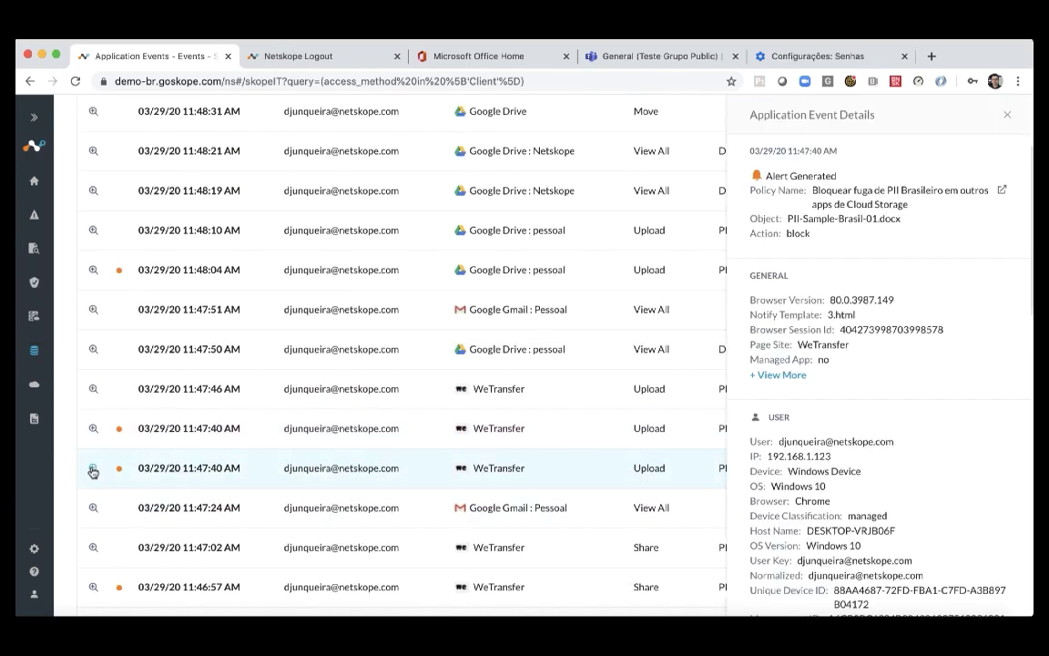
click(94, 588)
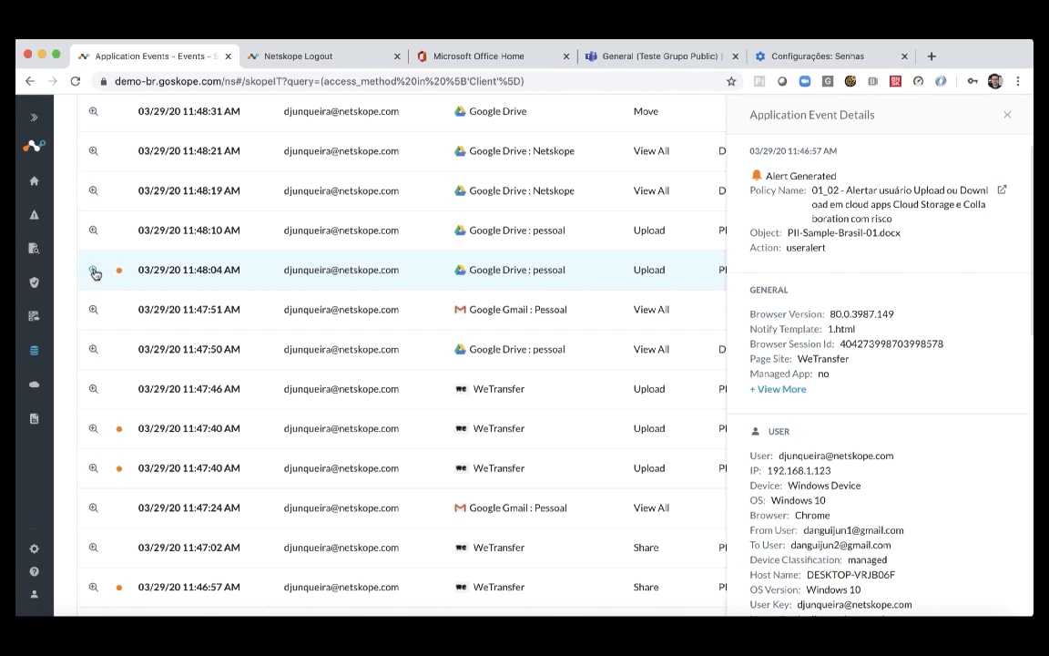
click(94, 270)
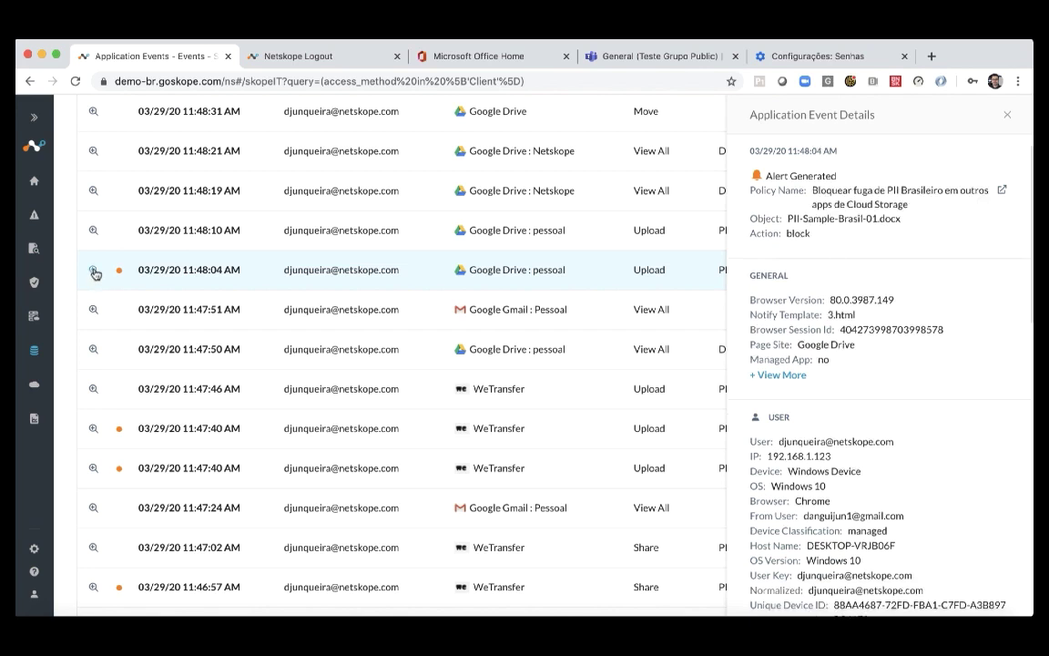
scroll(864, 460, down, 5)
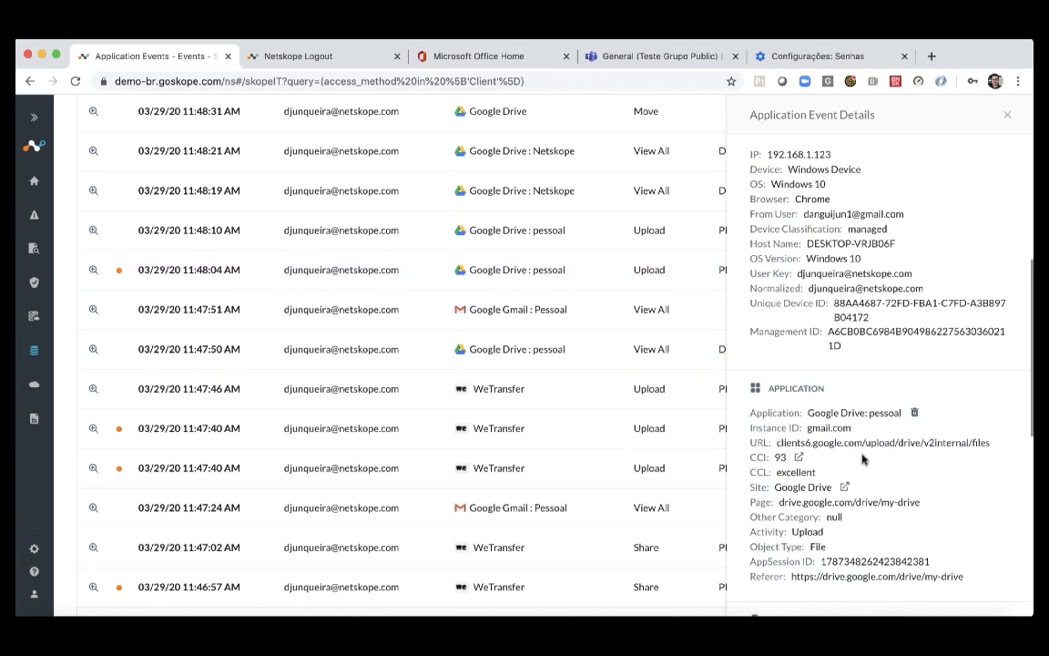
click(1009, 115)
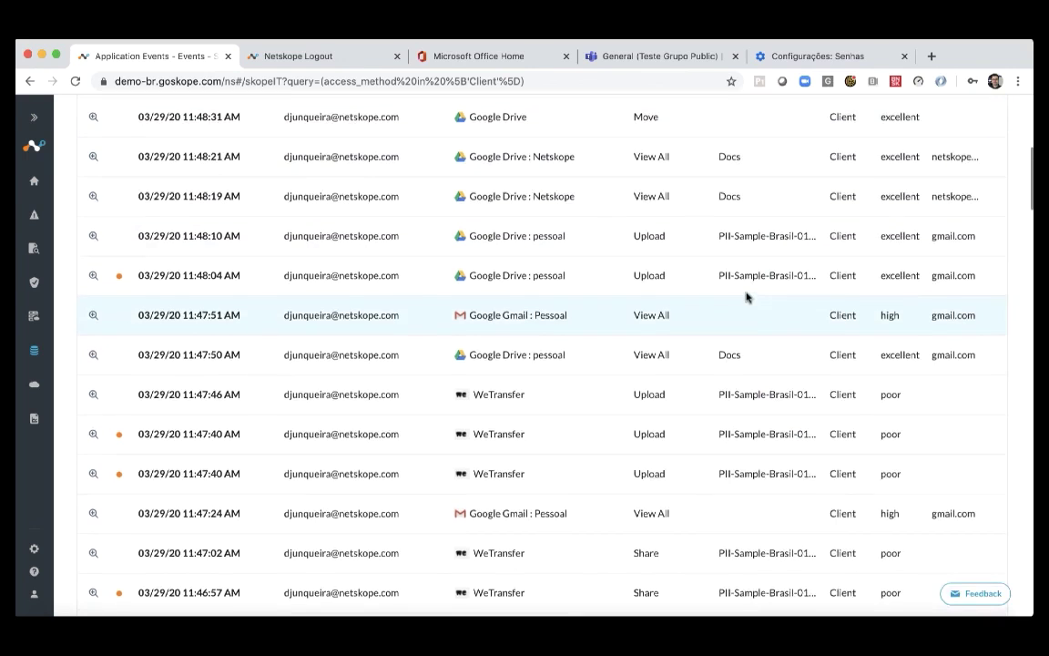
scroll(745, 298, up, 4)
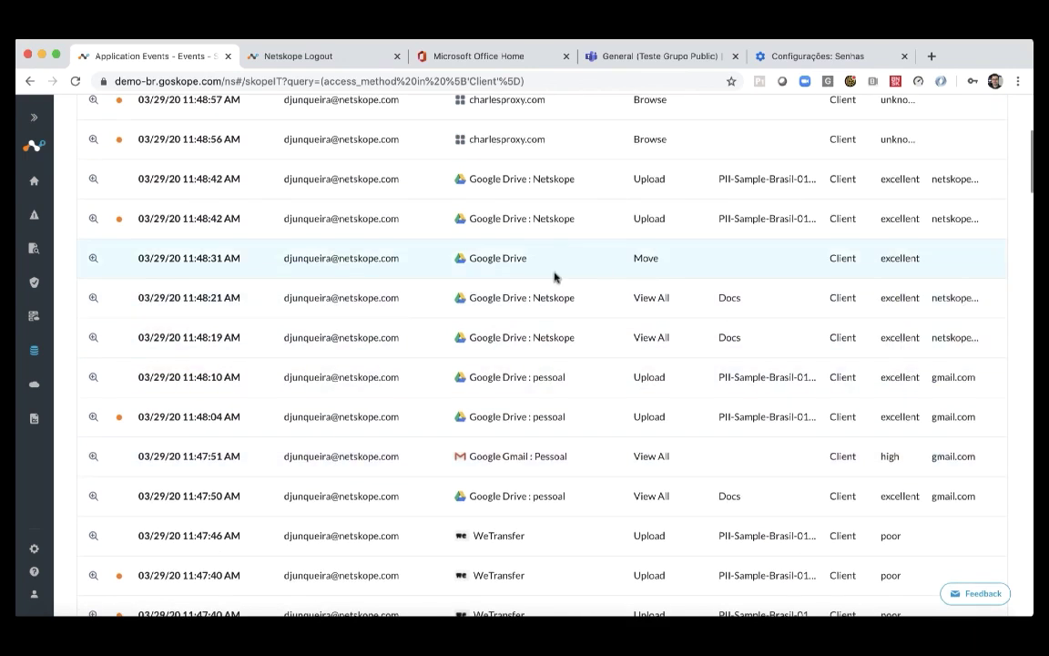
scroll(556, 277, up, 2)
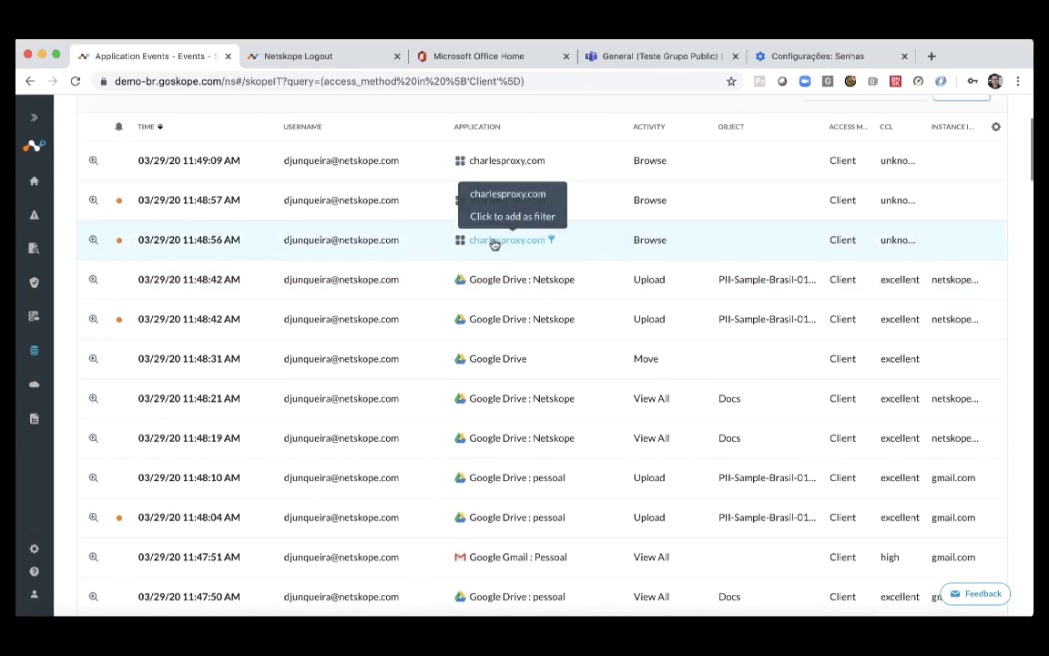
Inspect the blocked charlesproxy.com browse event's details, then close the panel.
click(92, 244)
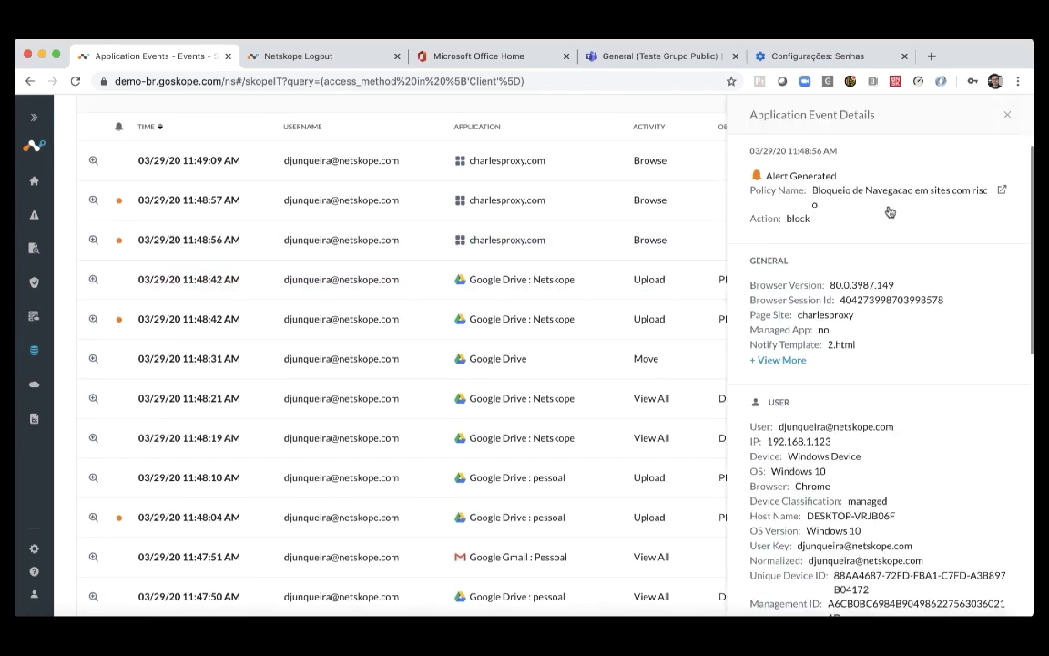
scroll(891, 404, down, 1)
scroll(891, 403, down, 5)
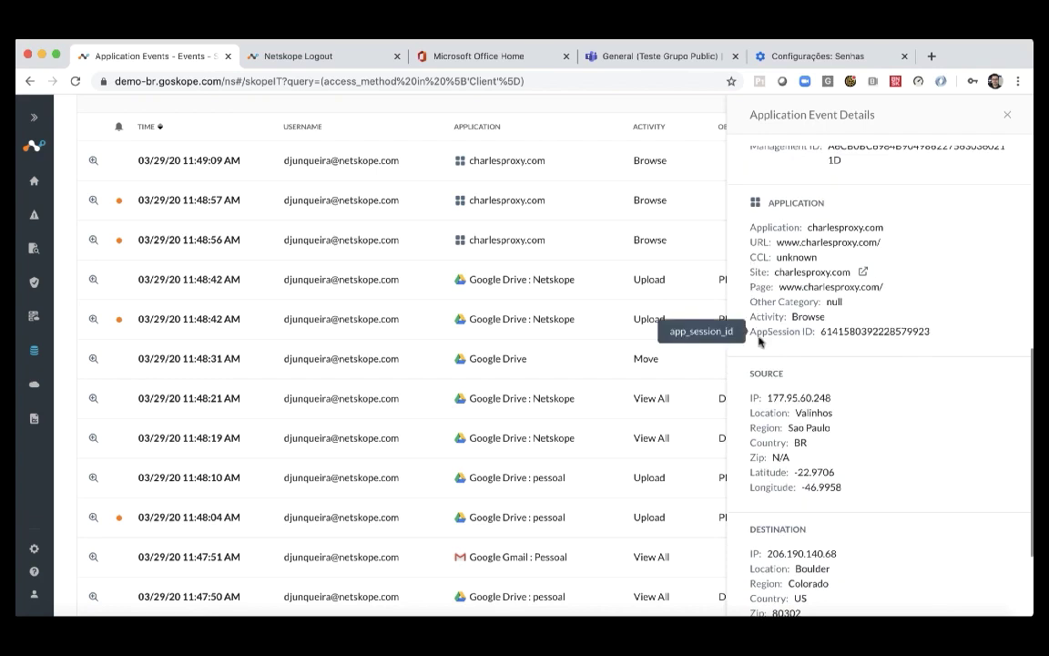
scroll(892, 201, up, 6)
click(1007, 120)
scroll(368, 281, up, 3)
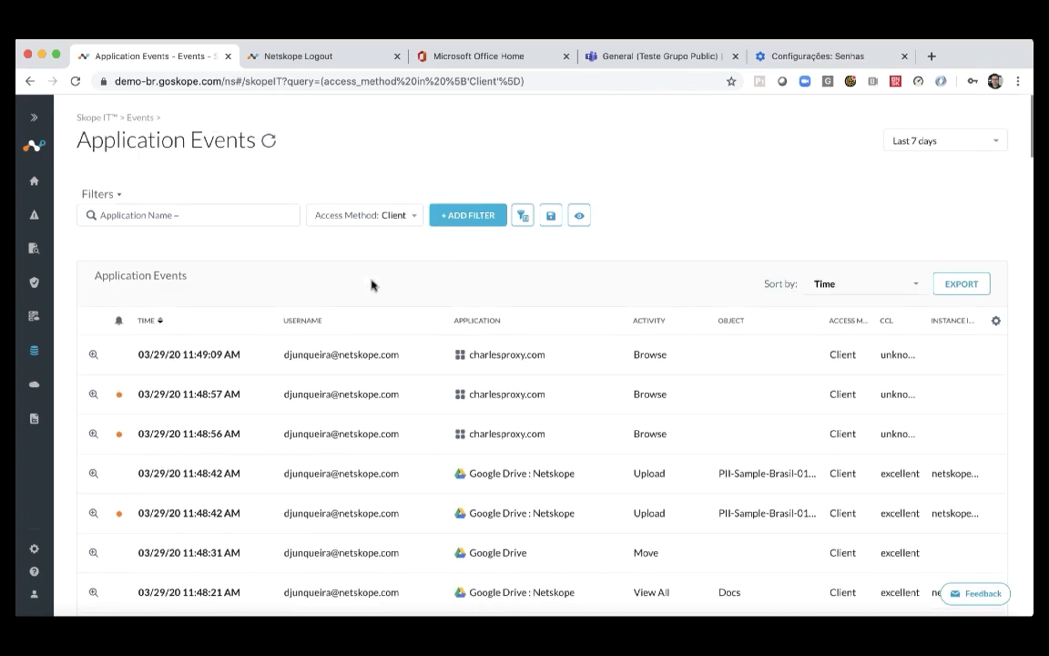